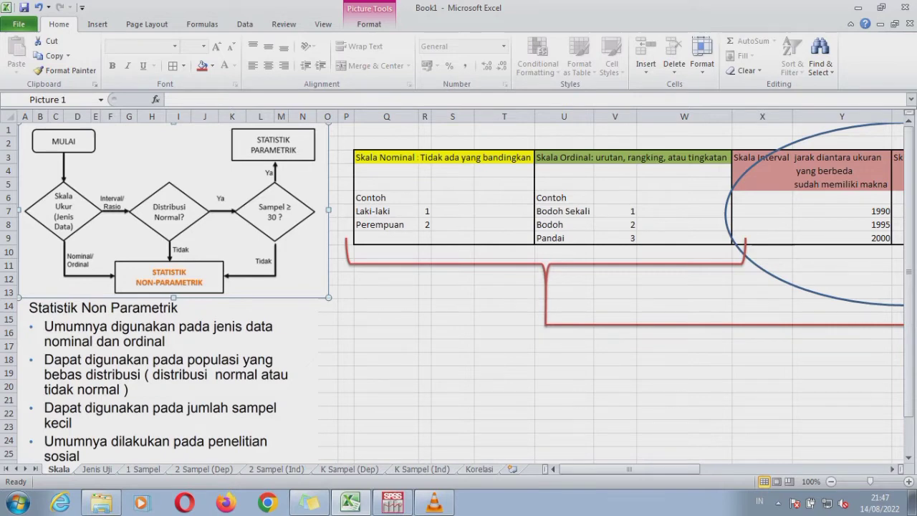
Review the table of nominal, ordinal, interval and ratio scales on the Skala sheet, including its flowchart on the far side.
click(401, 360)
key(Right)
key(Right)
key(Right)
key(Right)
key(Right)
key(Right)
key(Right)
key(Right)
key(Right)
key(Right)
key(Right)
key(Right)
key(Right)
key(Right)
key(Right)
key(Right)
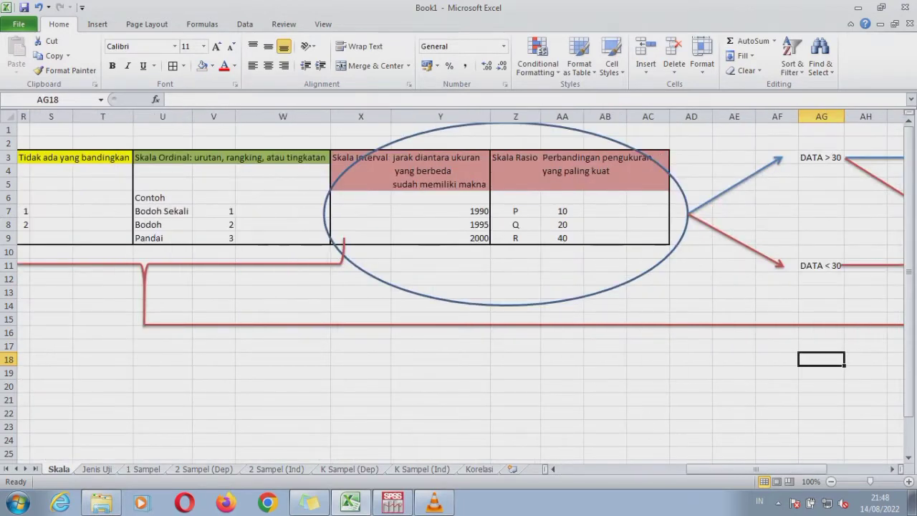
key(Left)
key(Left)
key(Left)
key(Left)
key(Left)
key(Left)
key(Left)
key(Left)
key(Left)
key(Left)
key(Left)
key(Left)
key(Left)
key(Left)
key(Left)
key(Left)
key(Left)
key(Left)
key(Left)
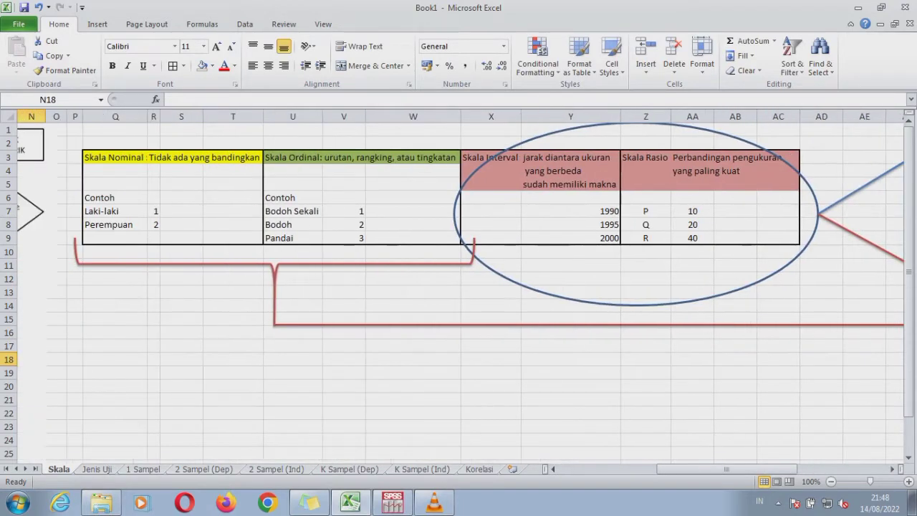
click(115, 157)
click(292, 157)
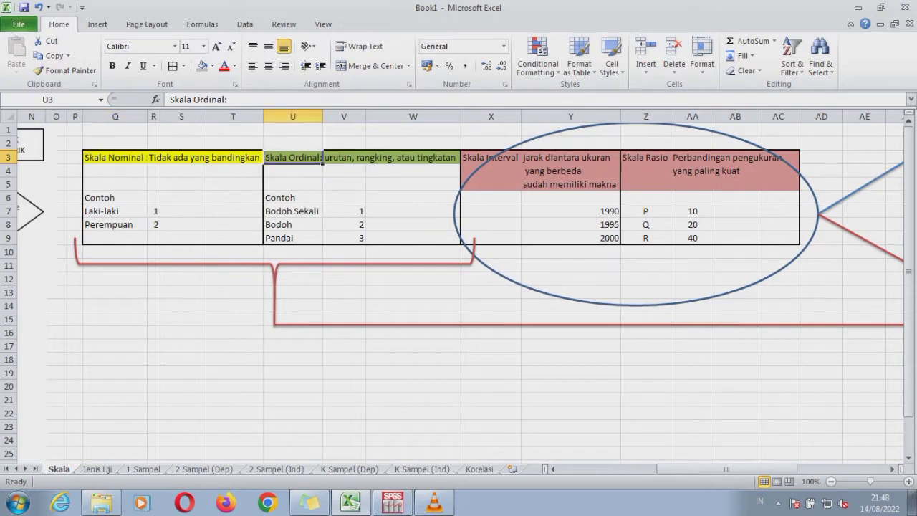
Examine the Skala flowchart's path from DATA < 30 to the UJI NON PARAMETRIK box.
click(344, 359)
key(Right)
key(Right)
key(Right)
key(Right)
key(Right)
key(Right)
key(Right)
key(Right)
key(Right)
key(Right)
key(Right)
key(Right)
key(Right)
key(Right)
key(Right)
key(Right)
key(Right)
key(Right)
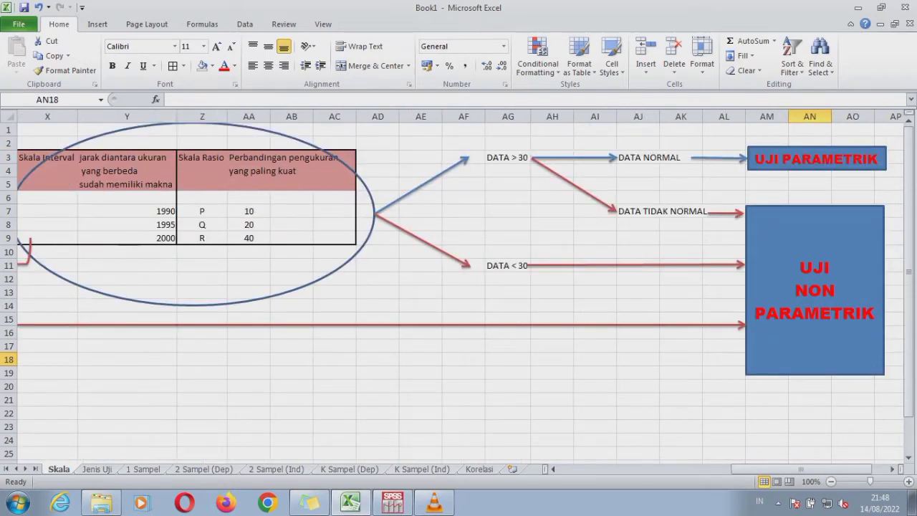
click(795, 287)
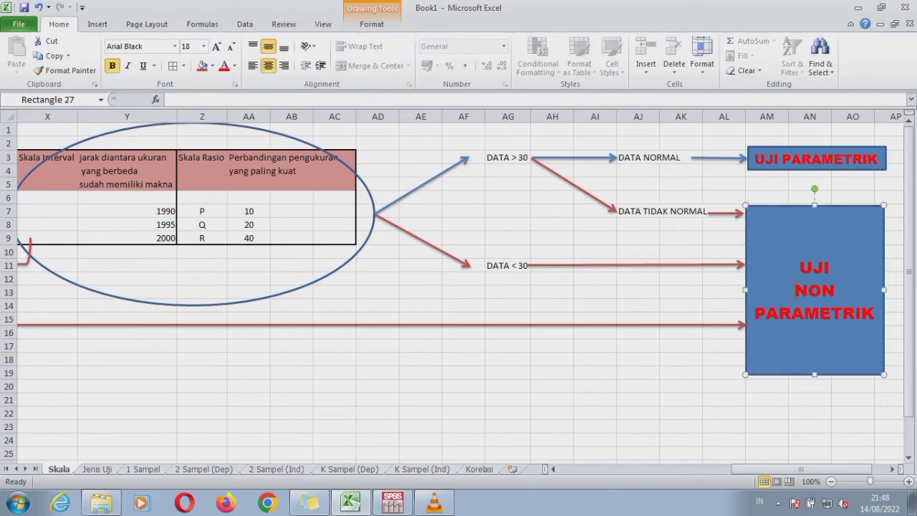
click(515, 265)
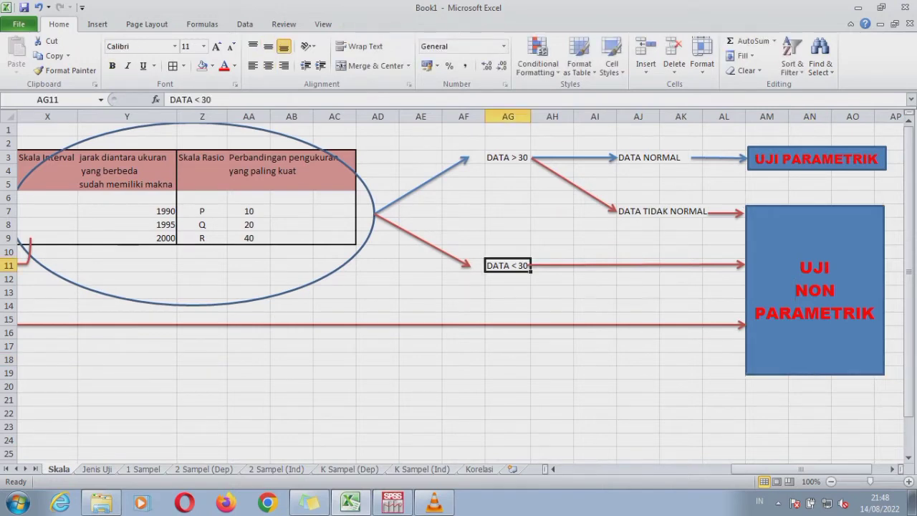
click(801, 268)
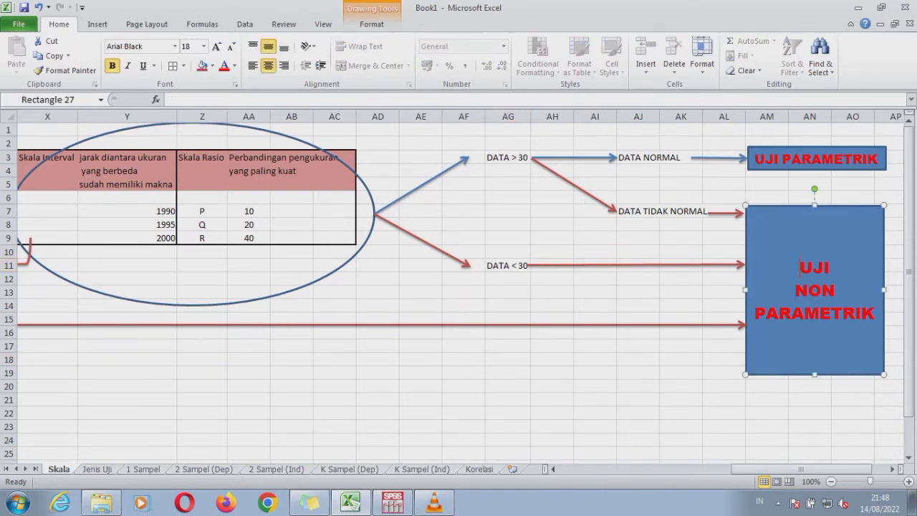
Trace the DATA > 30 branches through DATA TIDAK NORMAL and DATA NORMAL to their non-parametric and parametric test boxes.
click(507, 157)
click(634, 211)
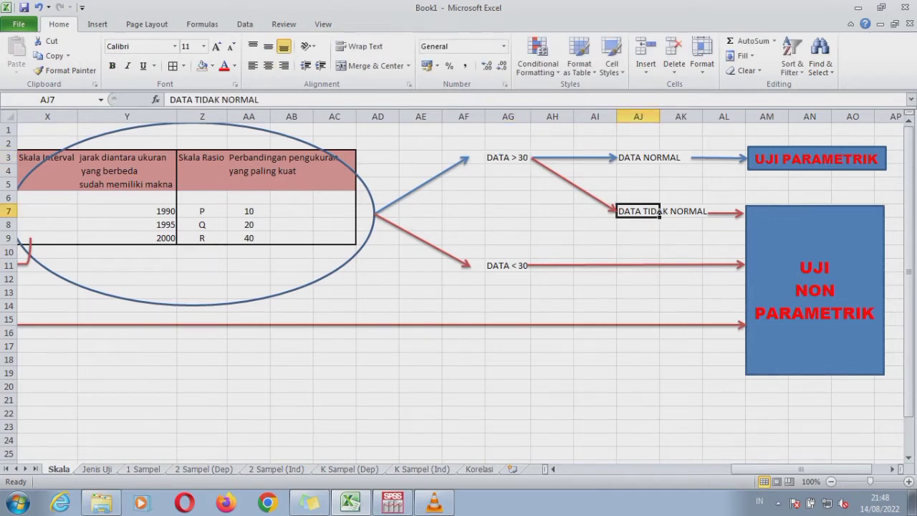
click(788, 230)
click(507, 157)
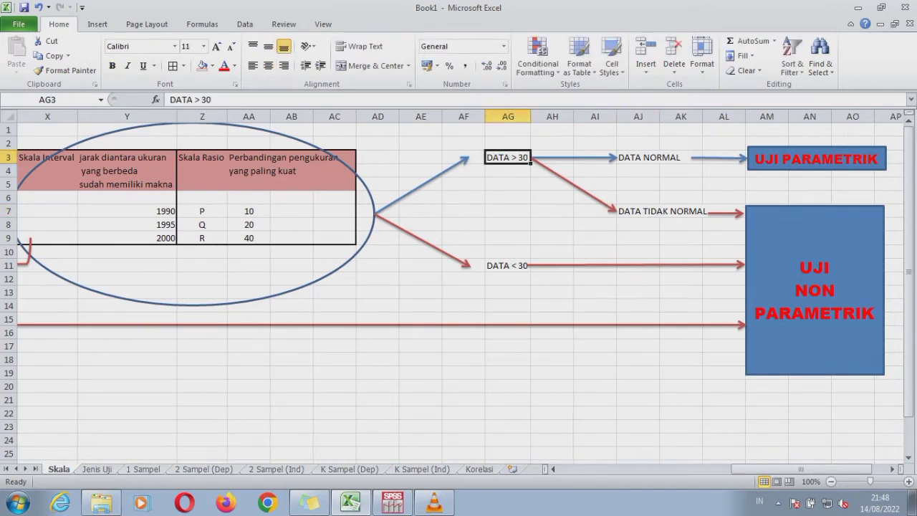
click(507, 251)
click(507, 157)
click(638, 156)
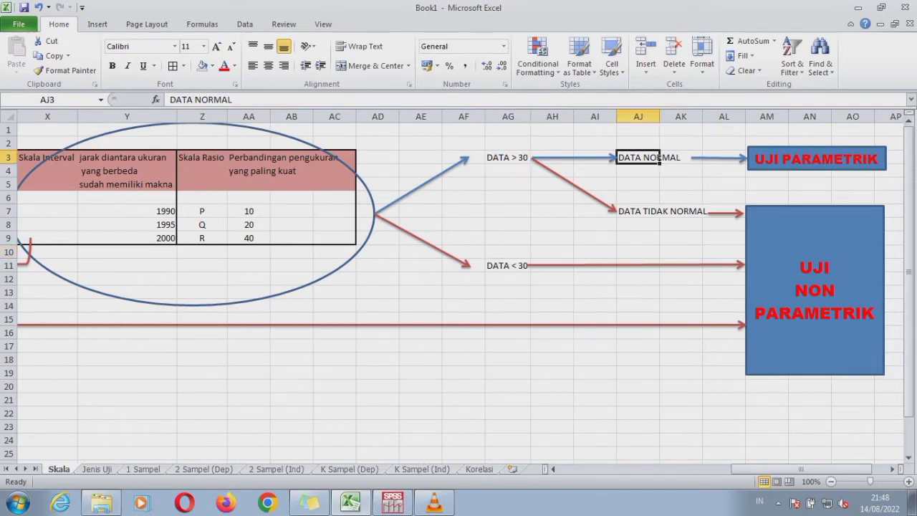
click(815, 159)
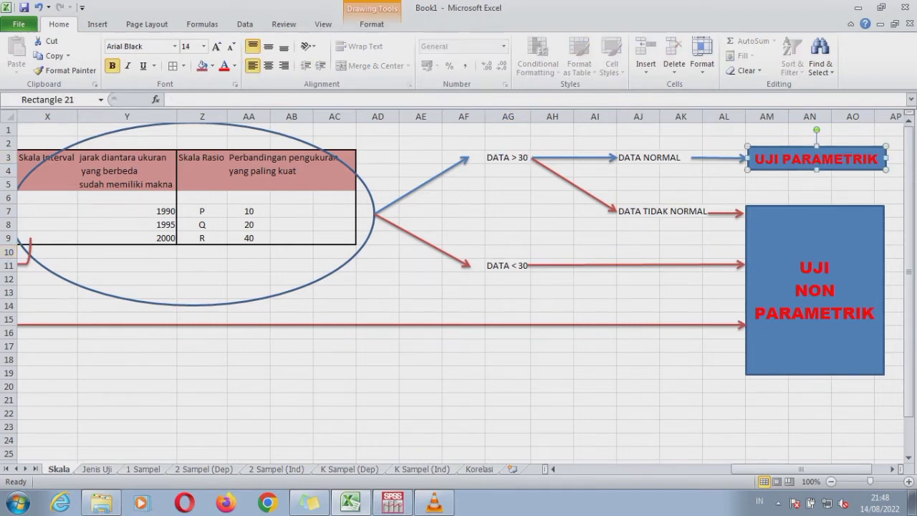
On the Jenis Uji sheet, examine the nominal and ordinal tests, the chi-square cells and the tests listed under 1 Sampel.
key(ctrl+Page_Down)
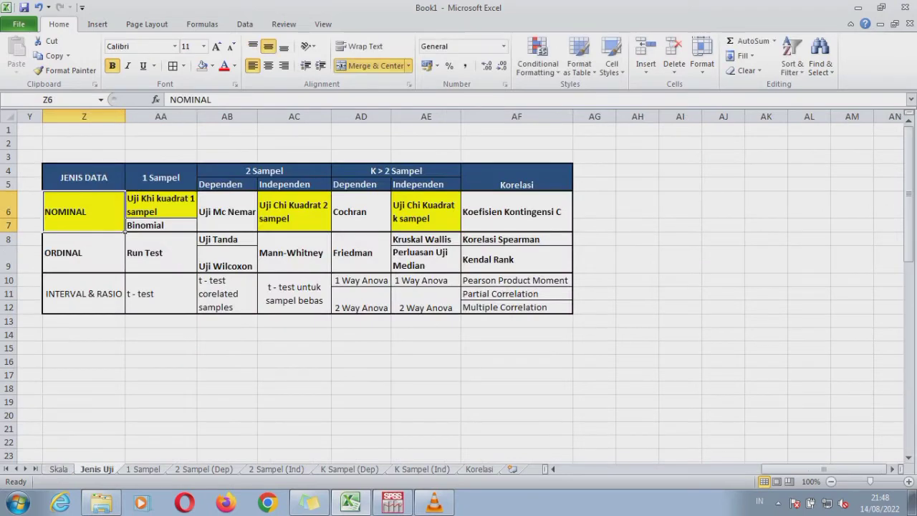
drag(125, 232, 572, 273)
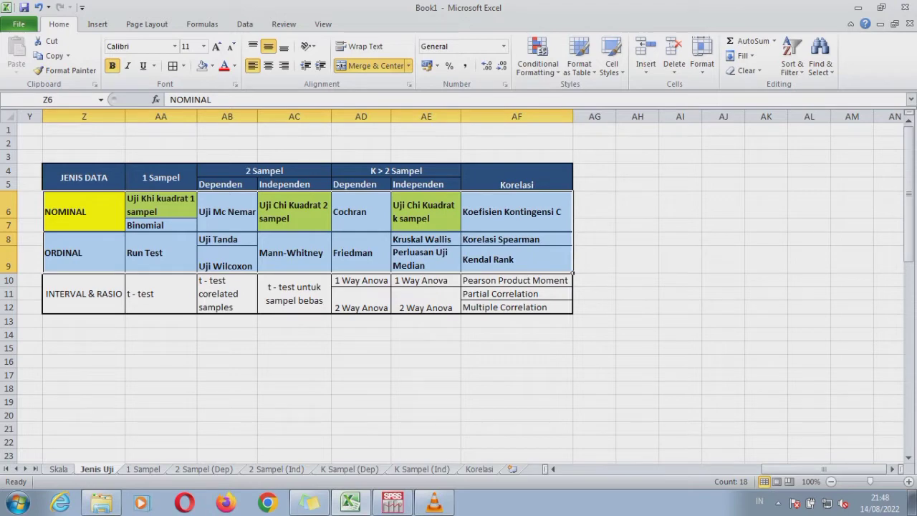
click(160, 225)
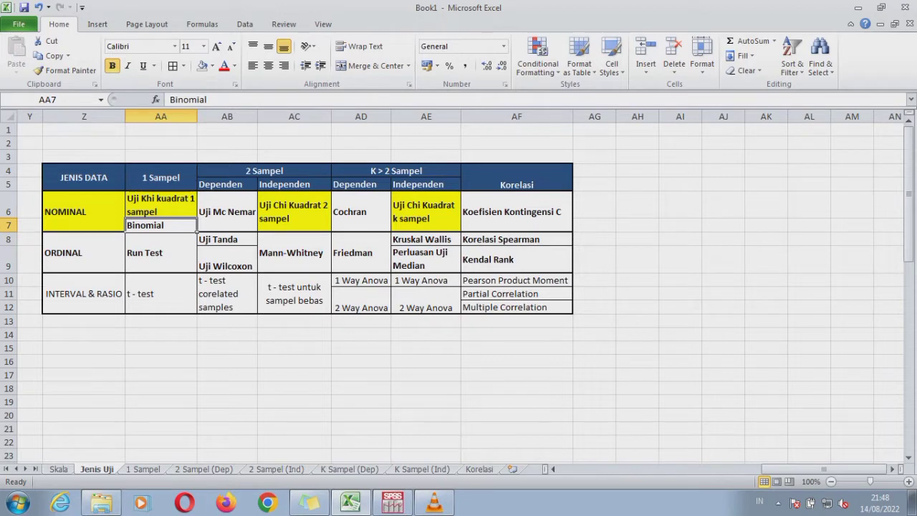
click(160, 205)
click(293, 212)
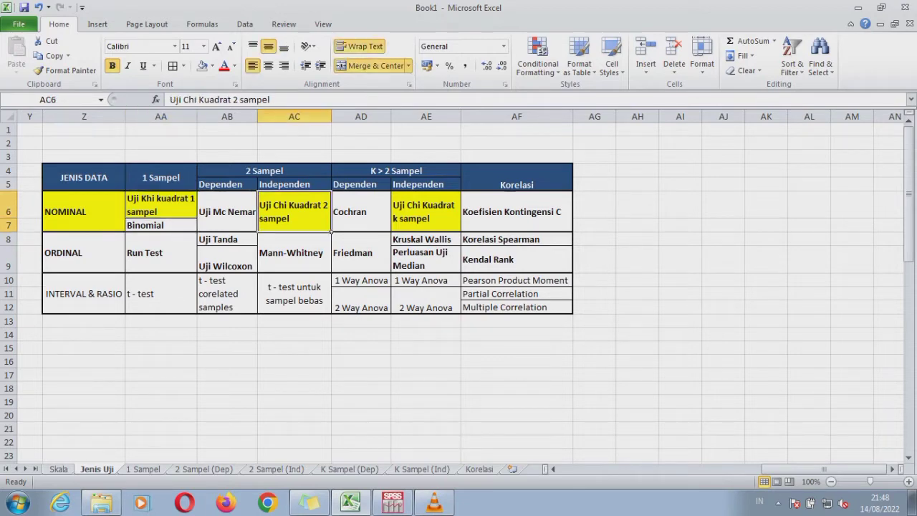
click(426, 211)
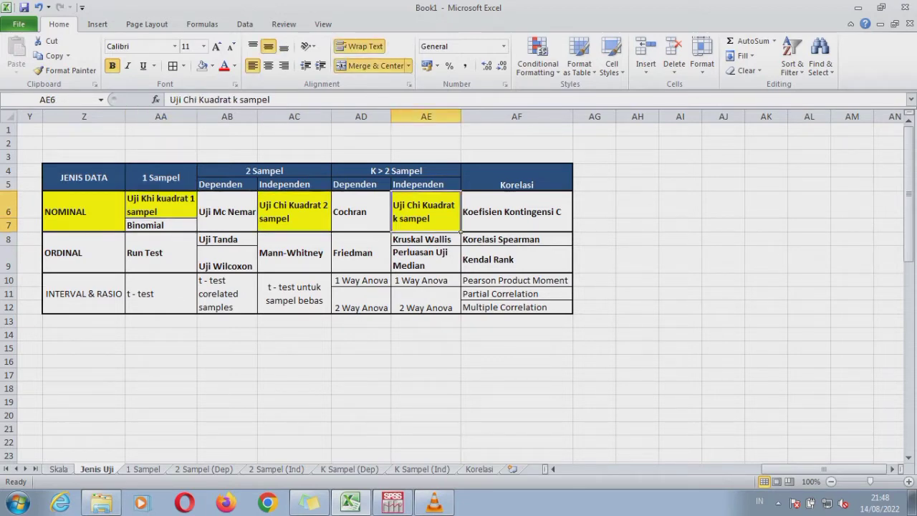
click(191, 227)
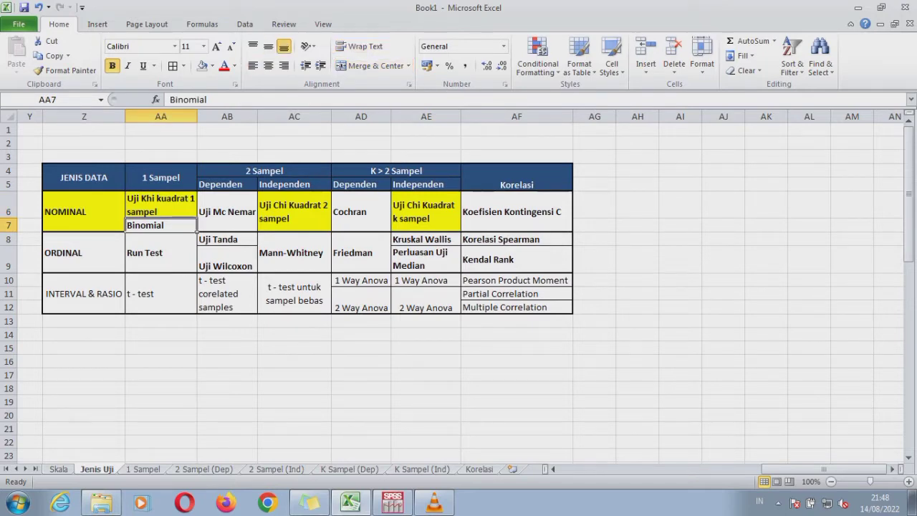
click(161, 253)
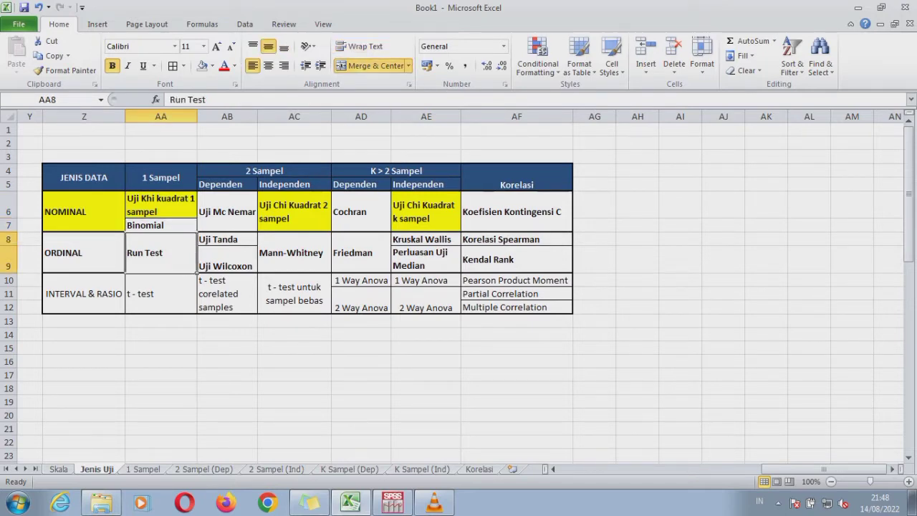
click(161, 293)
Fill the Binomial cell AA7 on the Jenis Uji sheet with yellow.
click(162, 225)
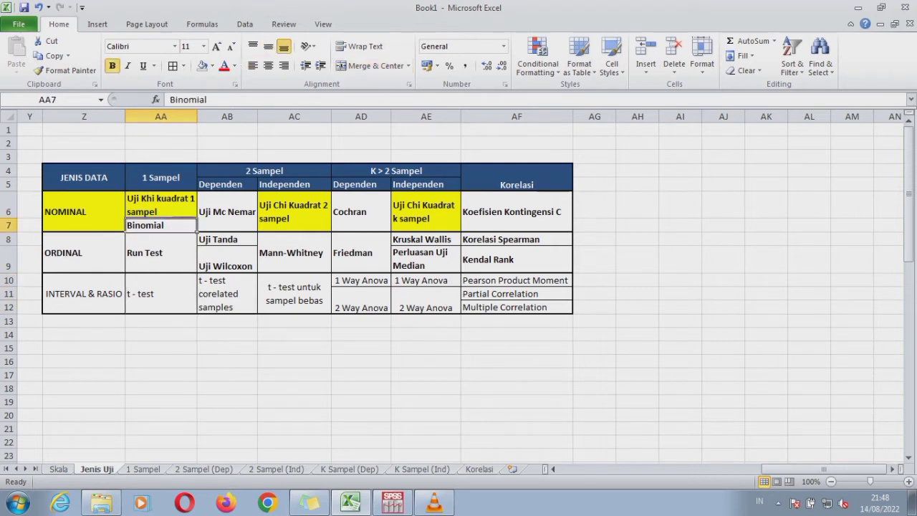
click(212, 65)
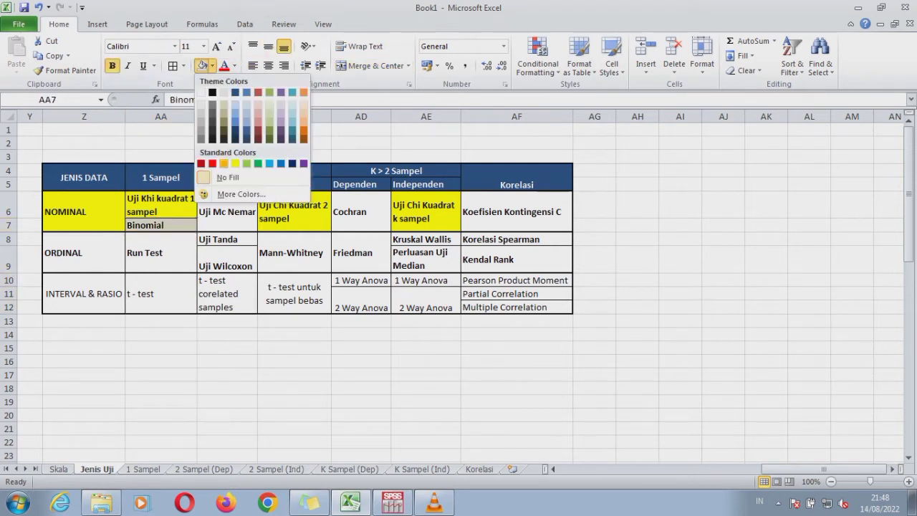
click(235, 164)
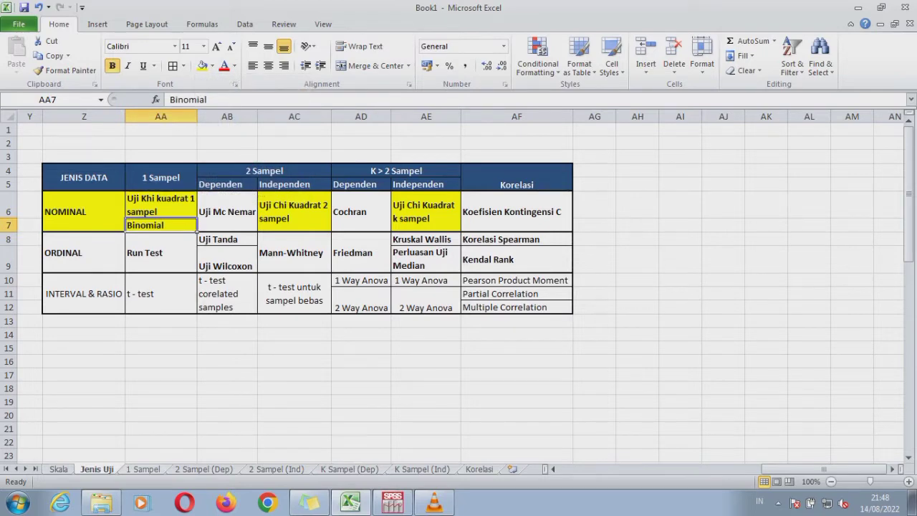
Look over the 1 Sampel heading, then the Hasil Sampel and Kode columns on the 1 Sampel sheet.
click(162, 178)
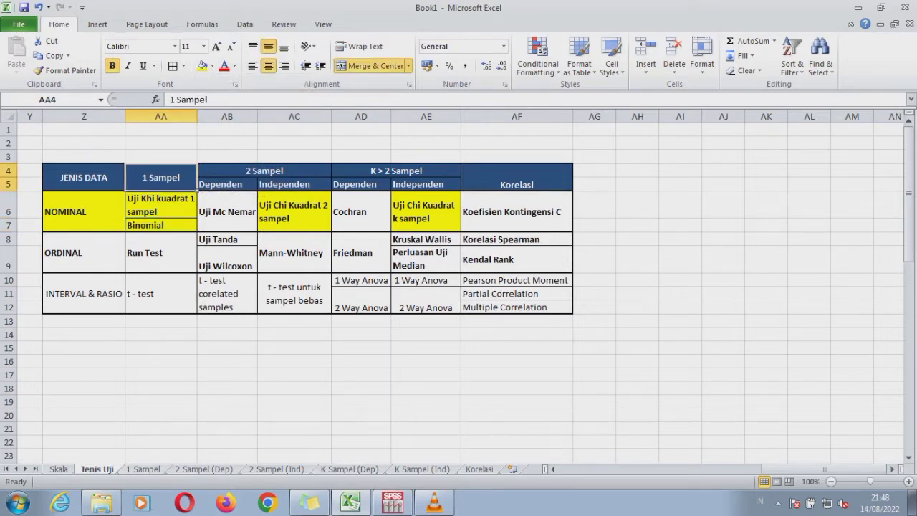
key(ctrl+Page_Down)
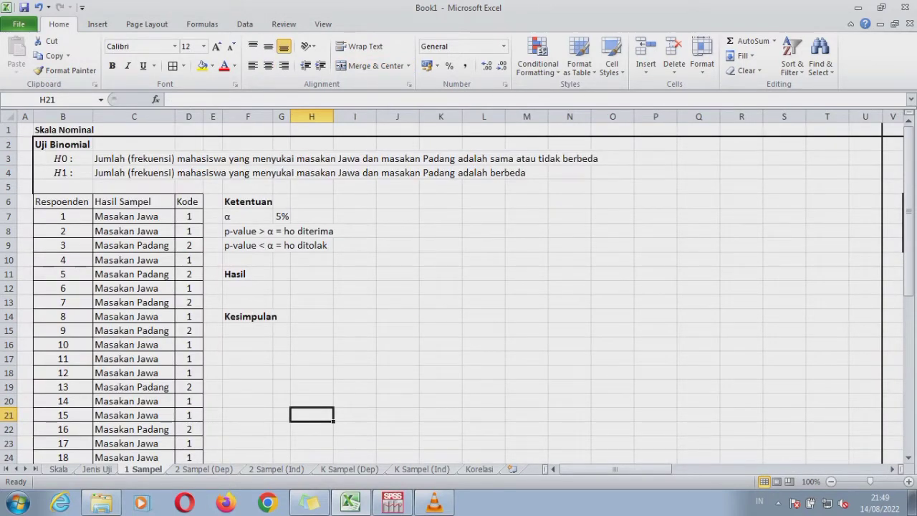
click(134, 201)
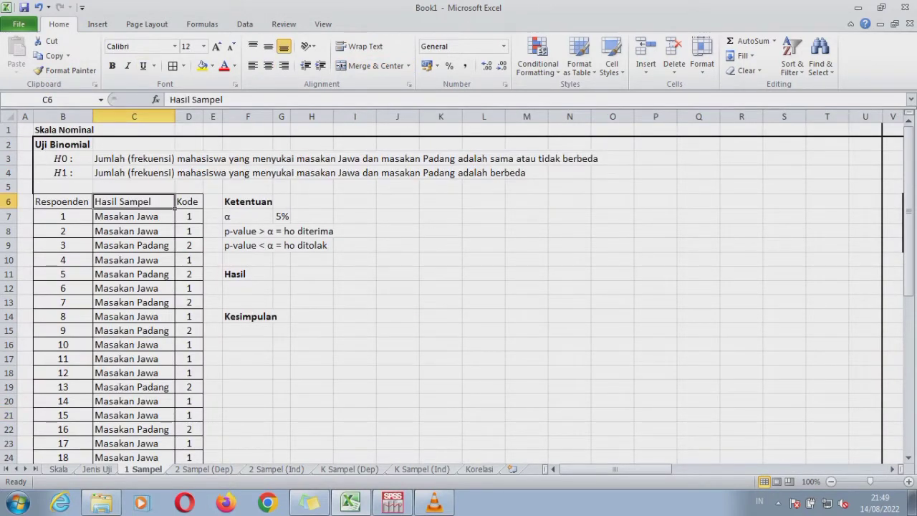
click(133, 116)
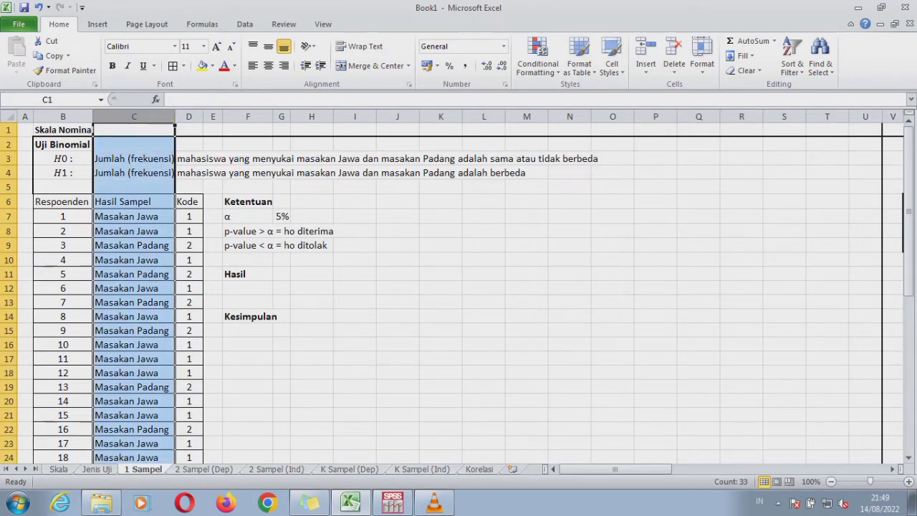
click(189, 303)
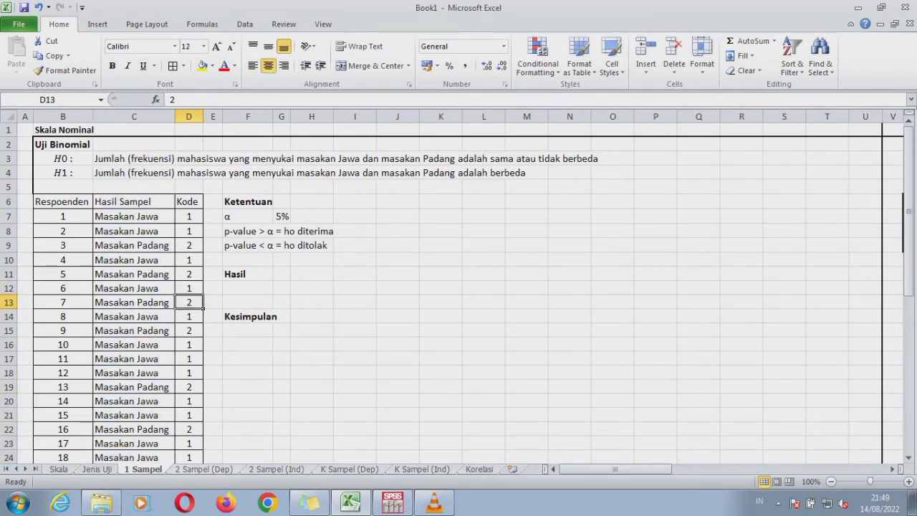
Look through the example test sheets from 2 Sampel (Dep) to K Sampel (Ind).
key(ctrl+Page_Down)
click(104, 253)
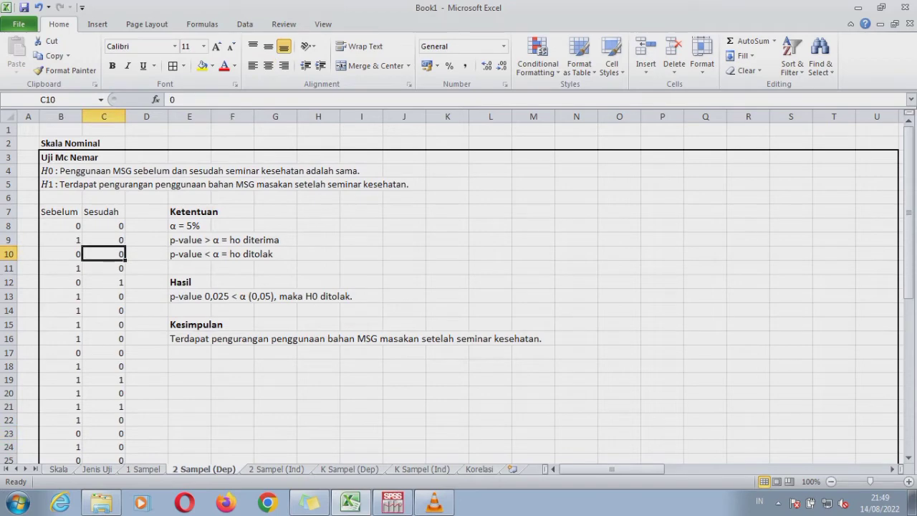
key(ctrl+Page_Down)
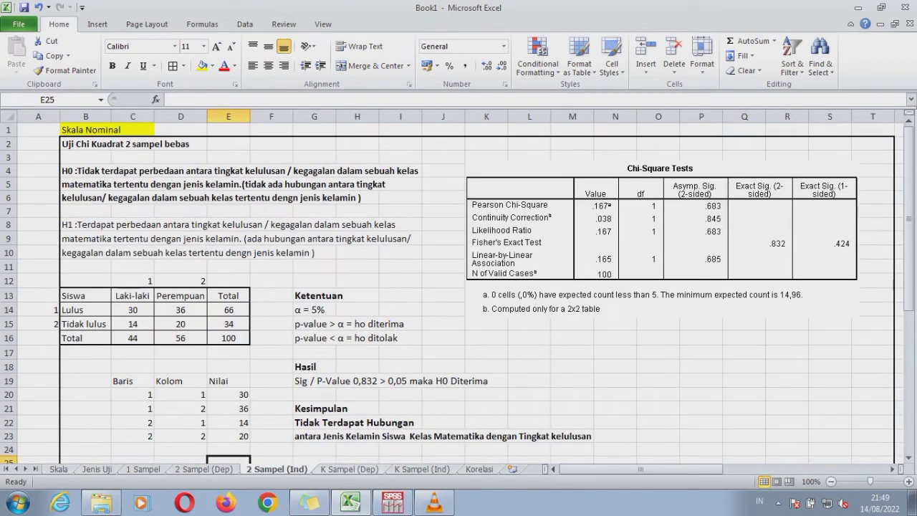
key(ctrl+Page_Down)
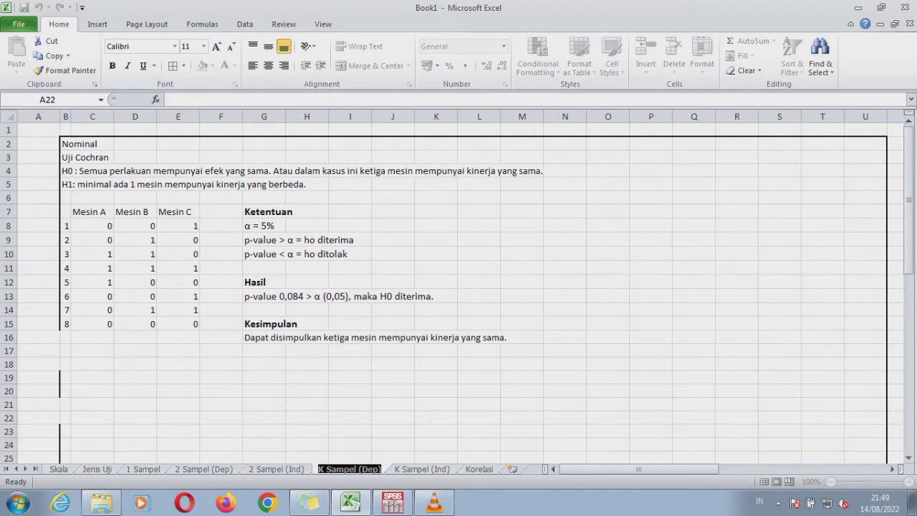
key(ctrl+Page_Down)
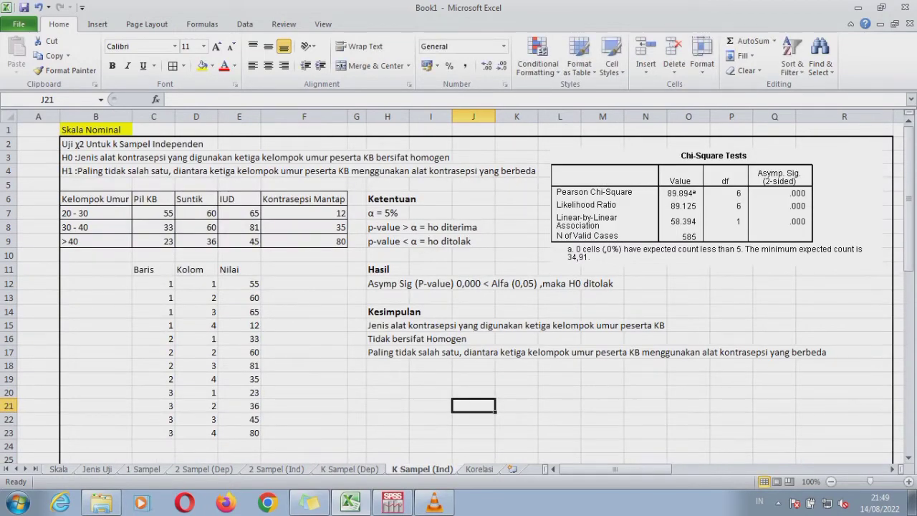
Return to the 1 Sampel sheet and review the Uji Binomial title, the H0 and H1 hypotheses and the respondent column.
click(143, 469)
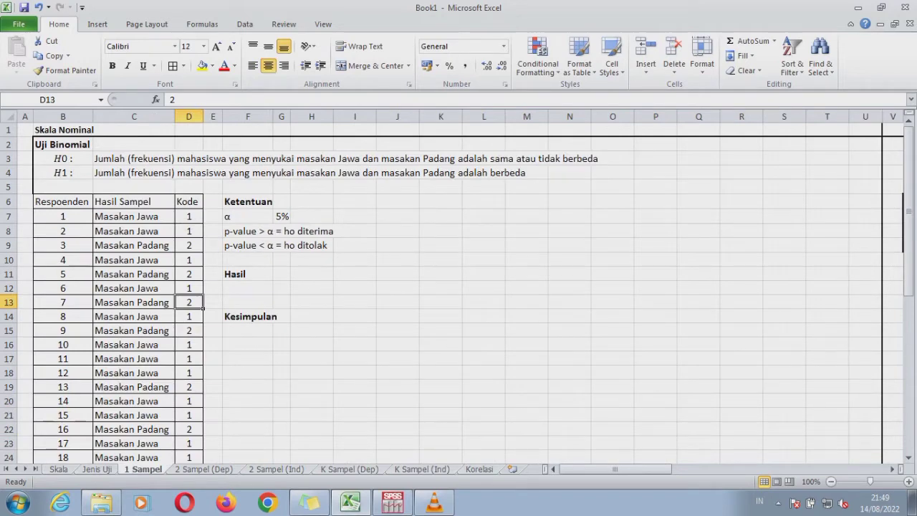
click(63, 144)
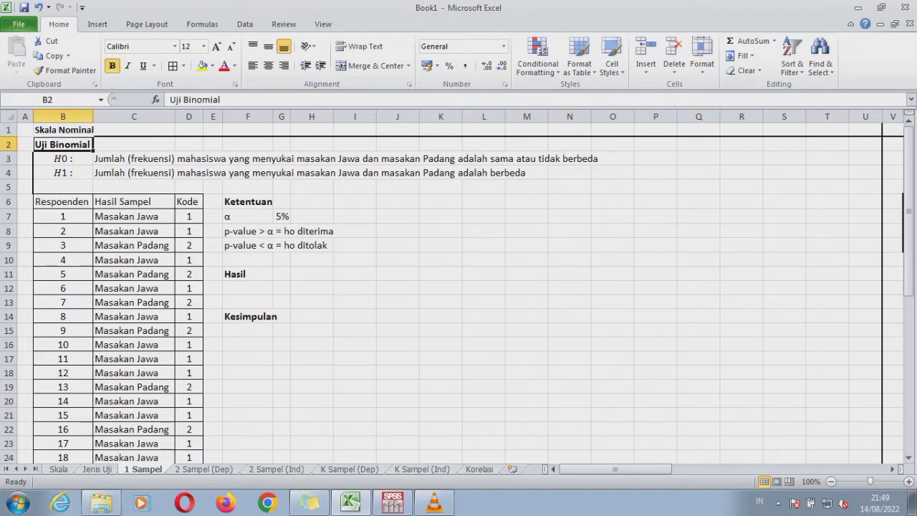
click(134, 158)
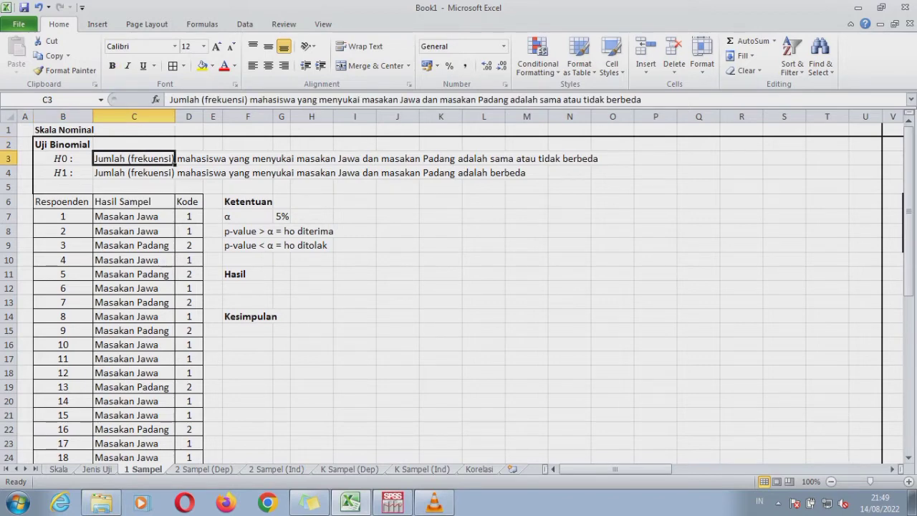
drag(134, 158, 633, 173)
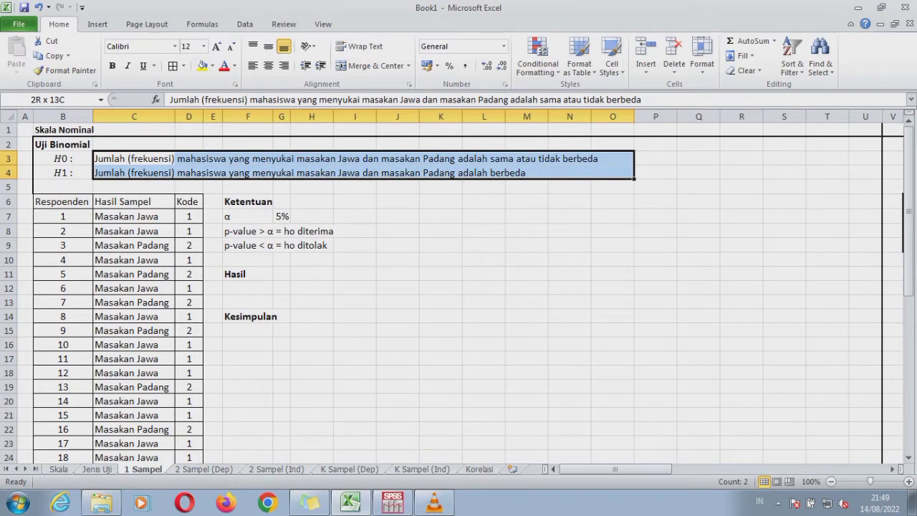
drag(633, 173, 634, 173)
click(62, 202)
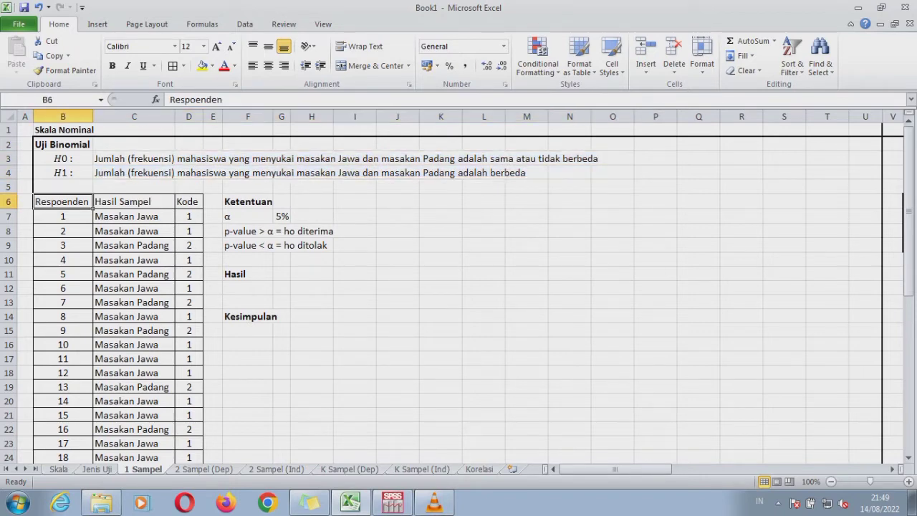
Review the respondent list and the Masakan Jawa and Masakan Padang answers in the Hasil Sampel column.
drag(63, 202, 174, 334)
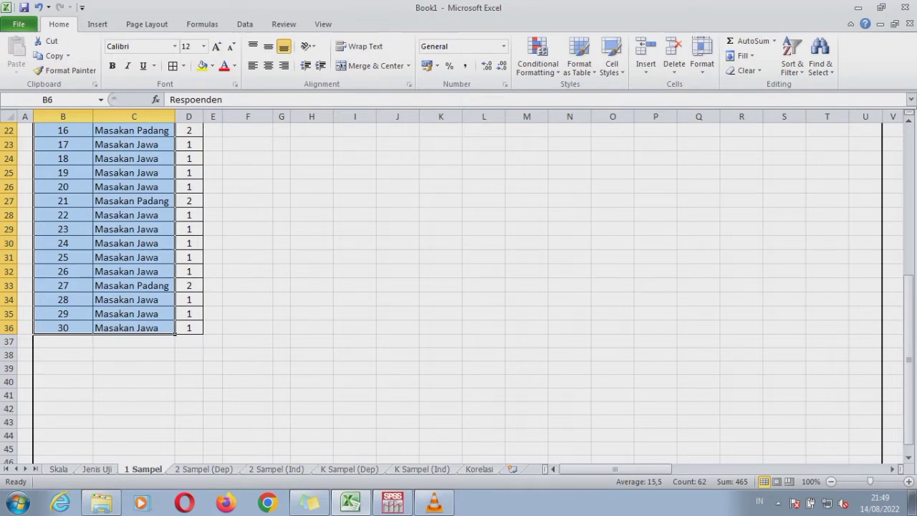
drag(909, 358, 909, 223)
click(134, 215)
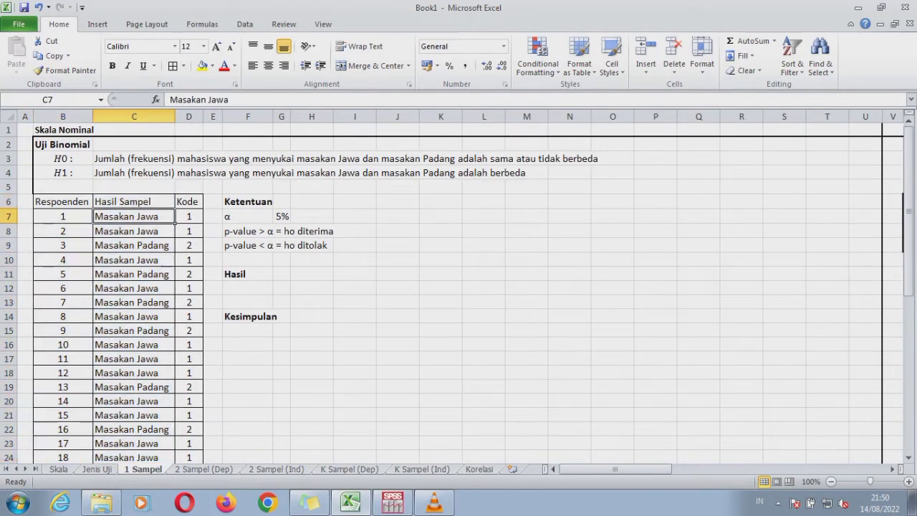
click(134, 231)
click(134, 245)
key(Down)
key(Down)
key(Down)
key(Down)
key(Down)
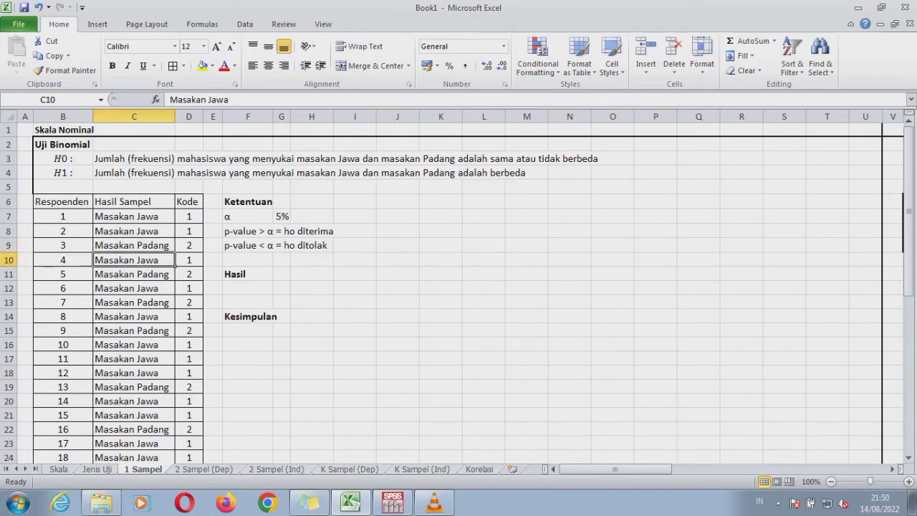
key(Down)
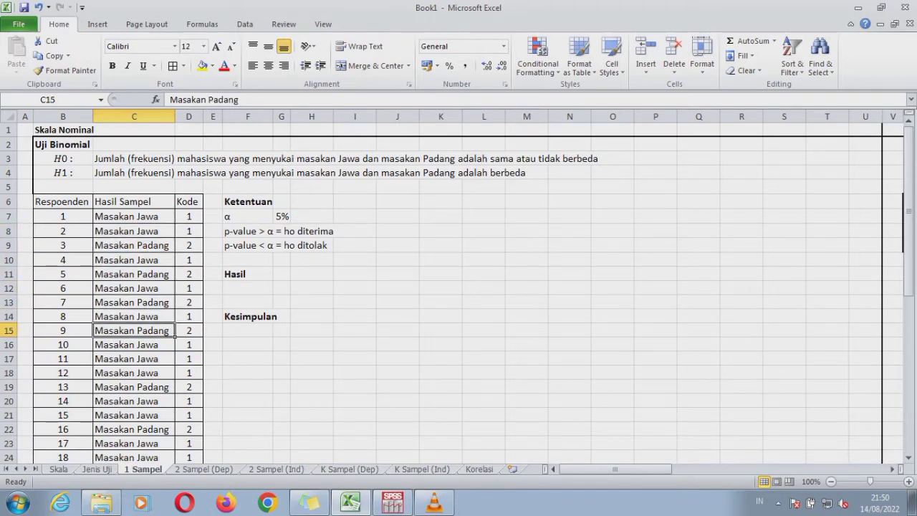
Bold the food and code cells in C7:D7 and C9:D9, and review the Ketentuan rules.
click(189, 215)
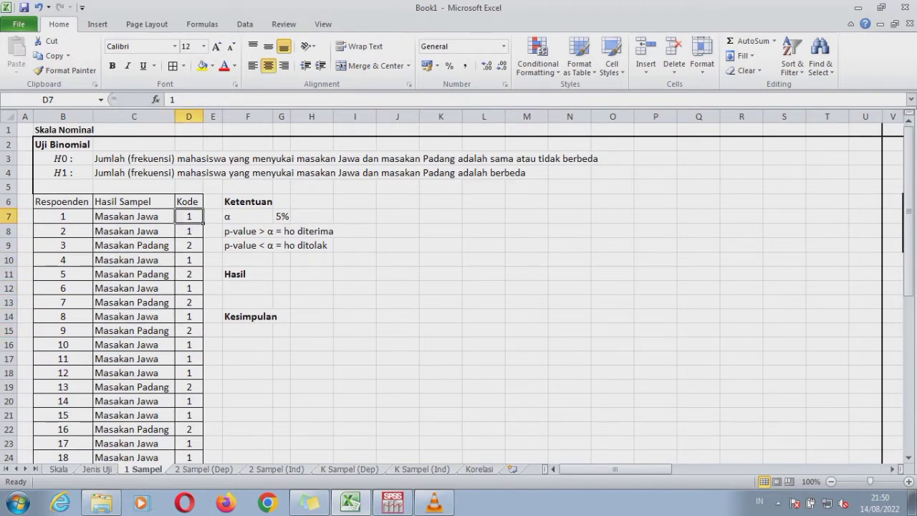
drag(134, 216, 188, 216)
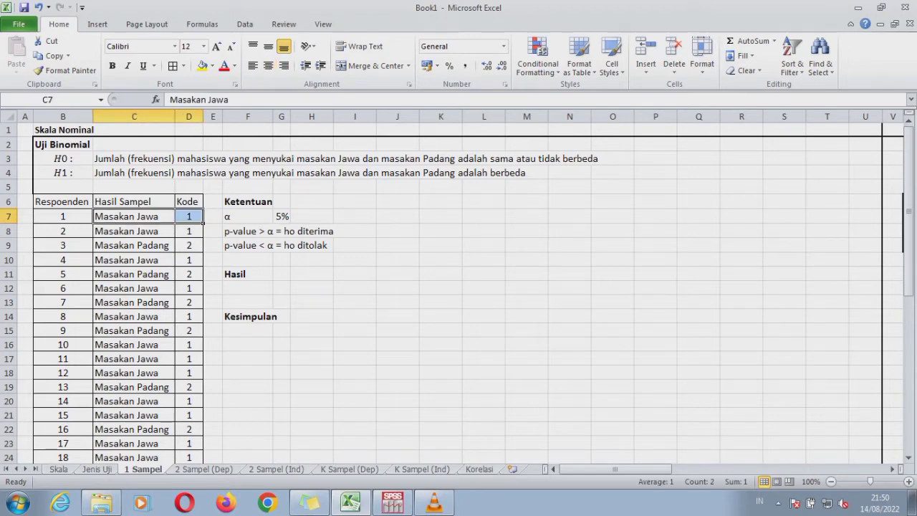
key(ctrl+b)
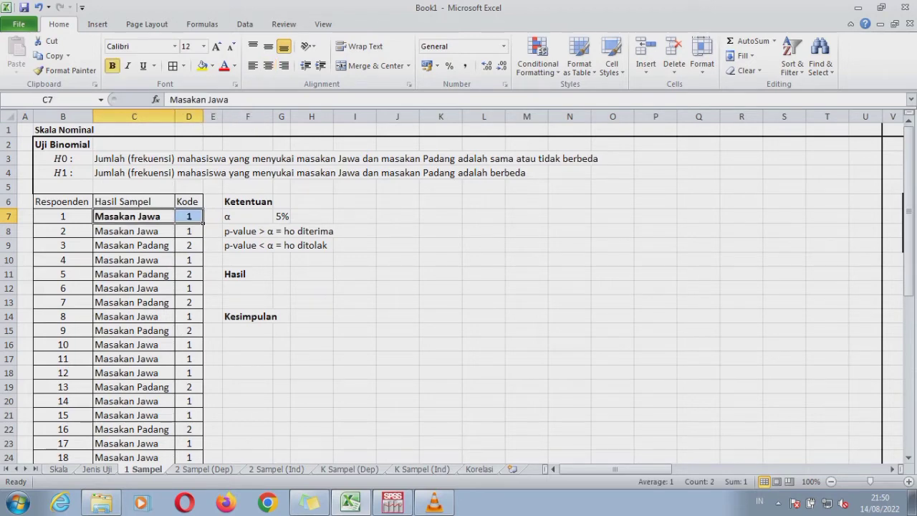
drag(134, 245, 189, 245)
key(ctrl+b)
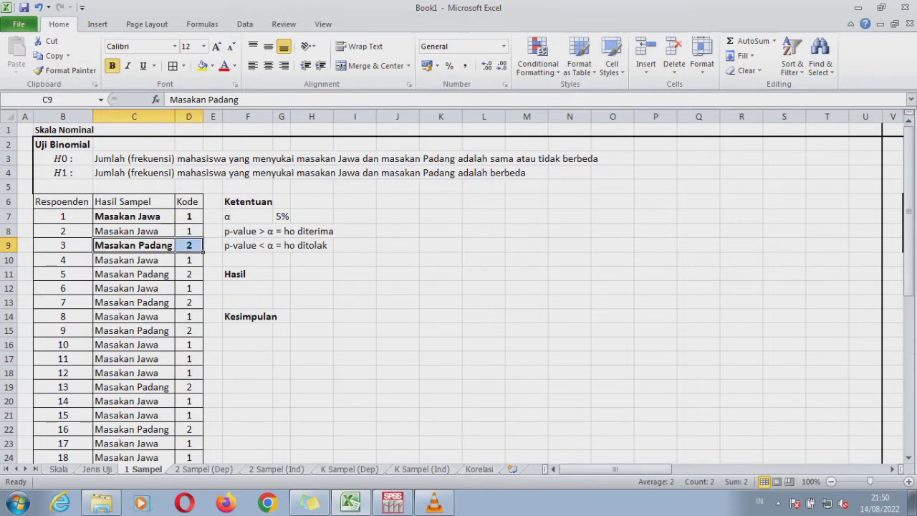
drag(248, 216, 355, 246)
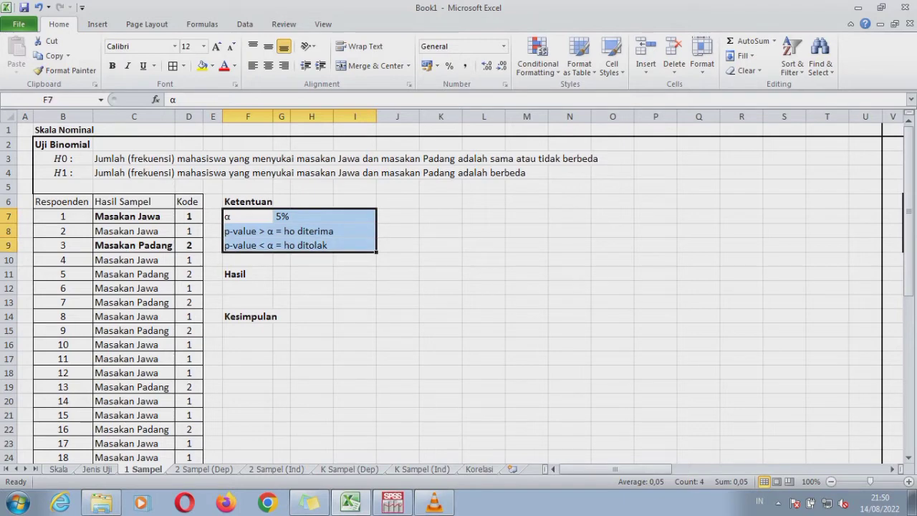
Copy the Kode values in D7:D36 and paste them into the first column of the SPSS Data Editor.
click(188, 216)
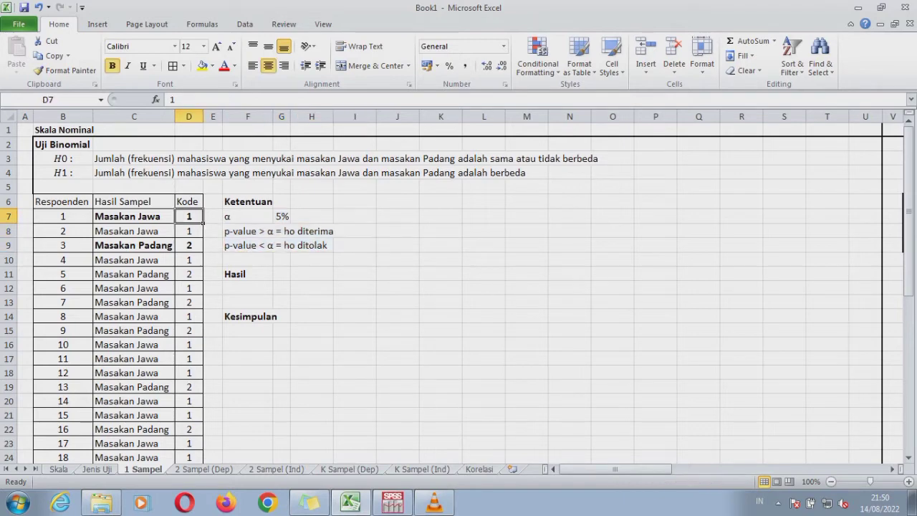
key(ctrl+shift+Down)
key(ctrl+c)
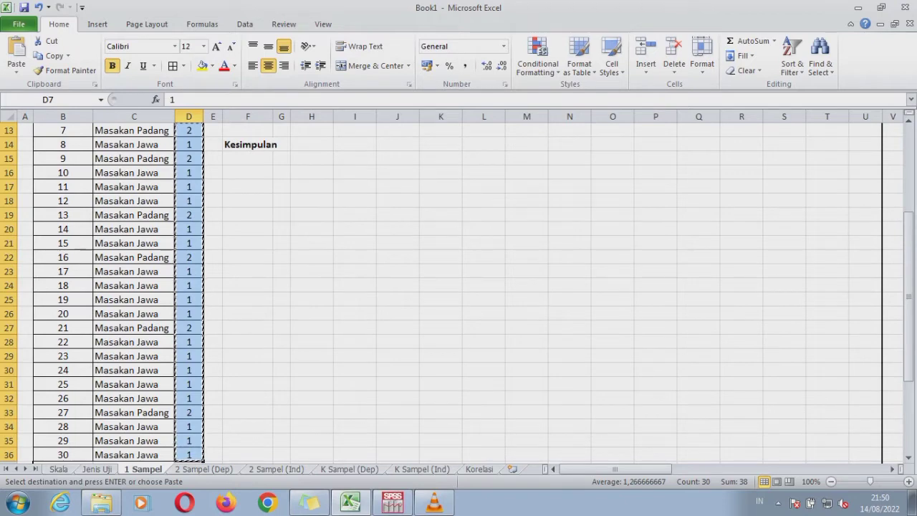
click(393, 503)
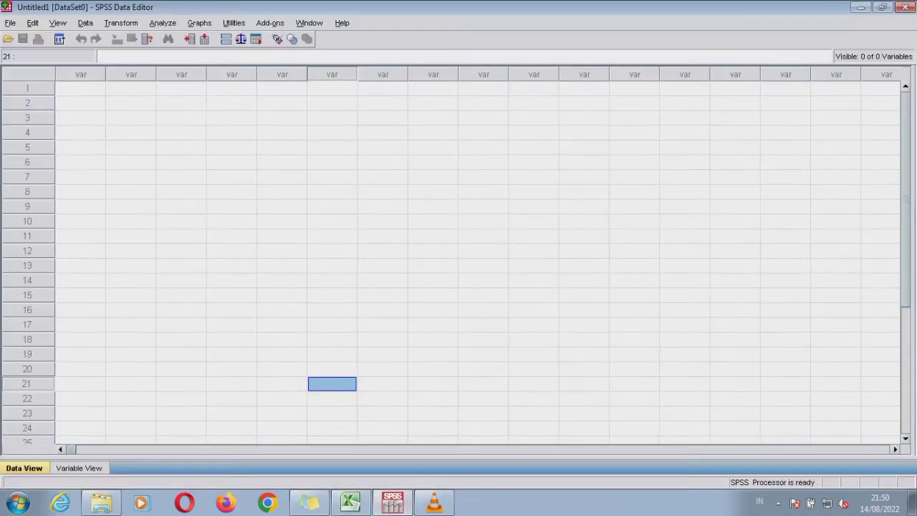
click(81, 88)
key(ctrl+v)
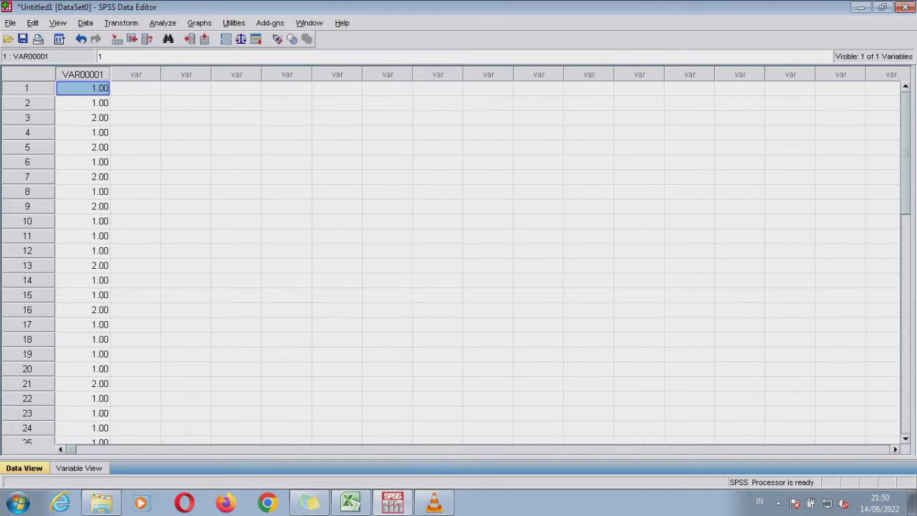
Rename the pasted variable to Masakan and set its measurement level to Nominal.
click(79, 468)
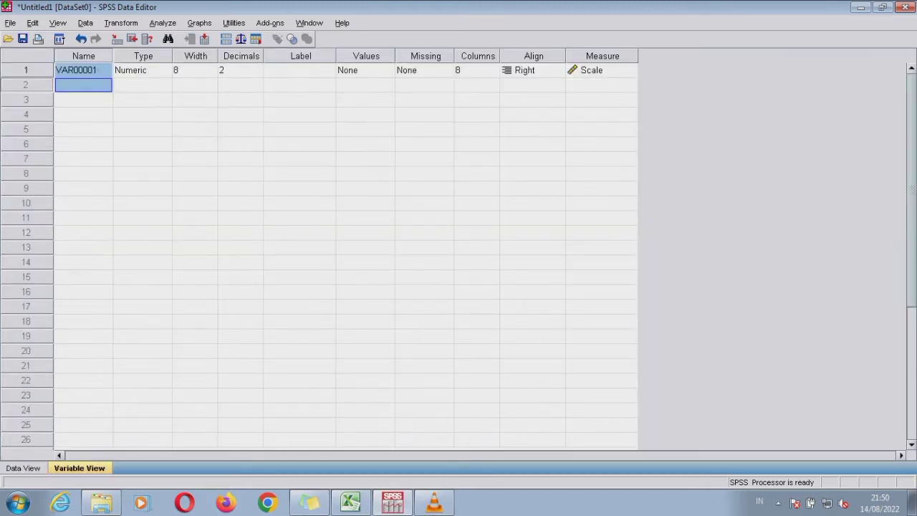
click(83, 71)
click(350, 502)
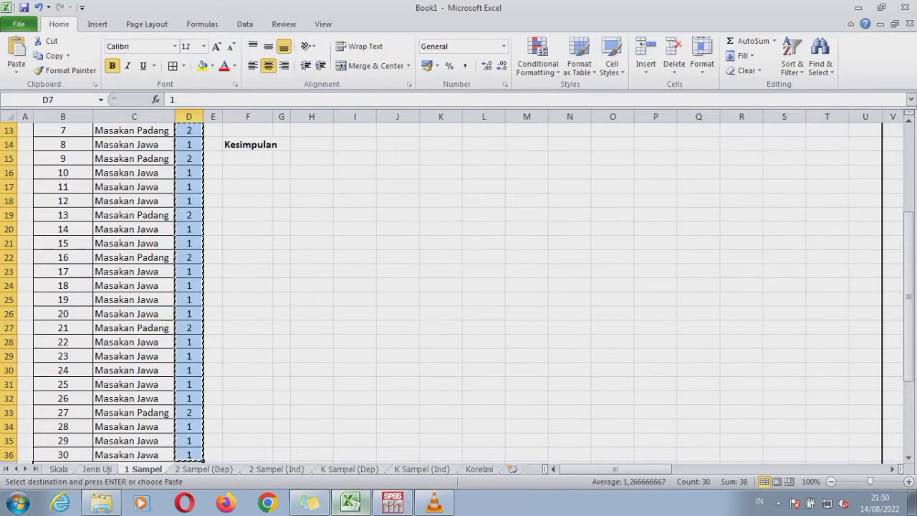
drag(909, 293, 909, 201)
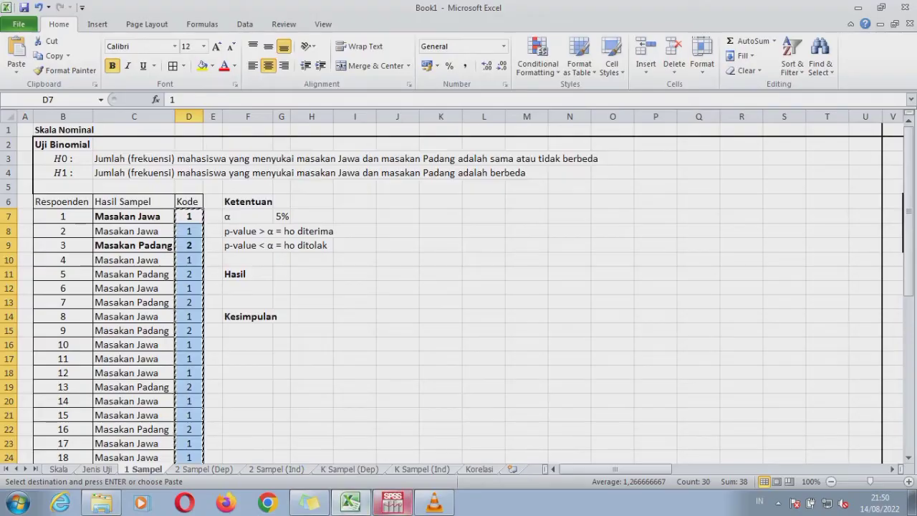
click(393, 502)
text(Masakan)
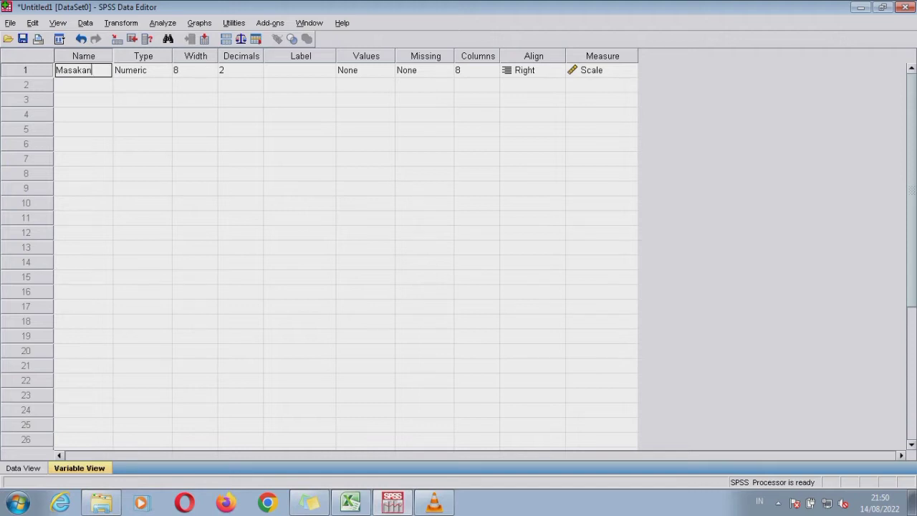
click(601, 69)
click(631, 71)
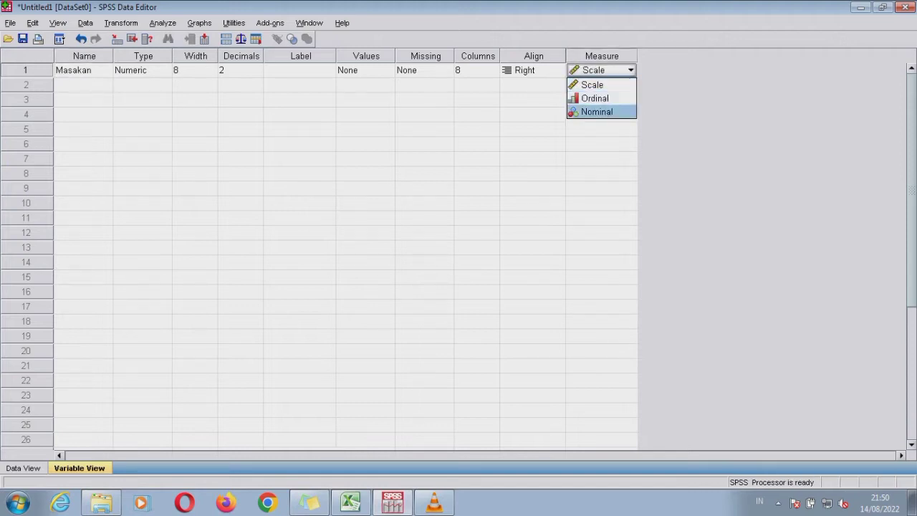
click(598, 112)
Define the value labels of Masakan as 1 = Masakan Jawa and 2 = Masakan Padang.
click(357, 70)
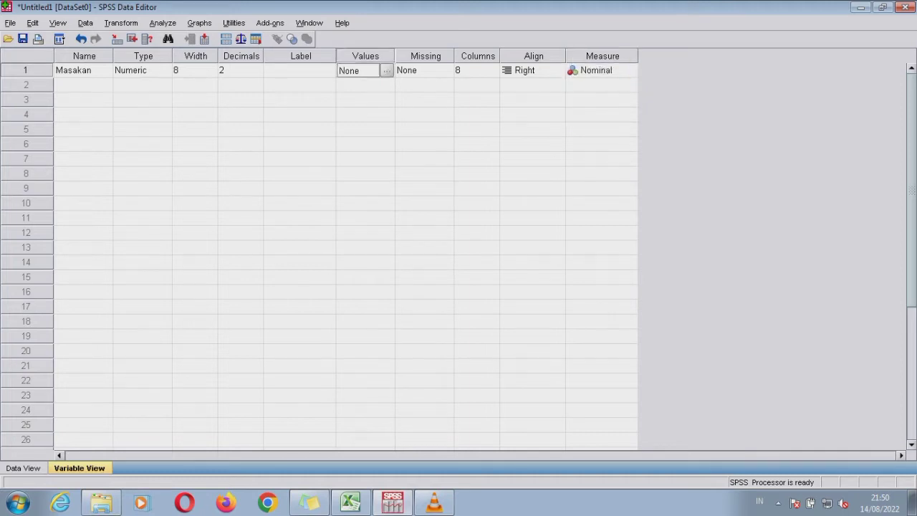
click(386, 70)
text(1)
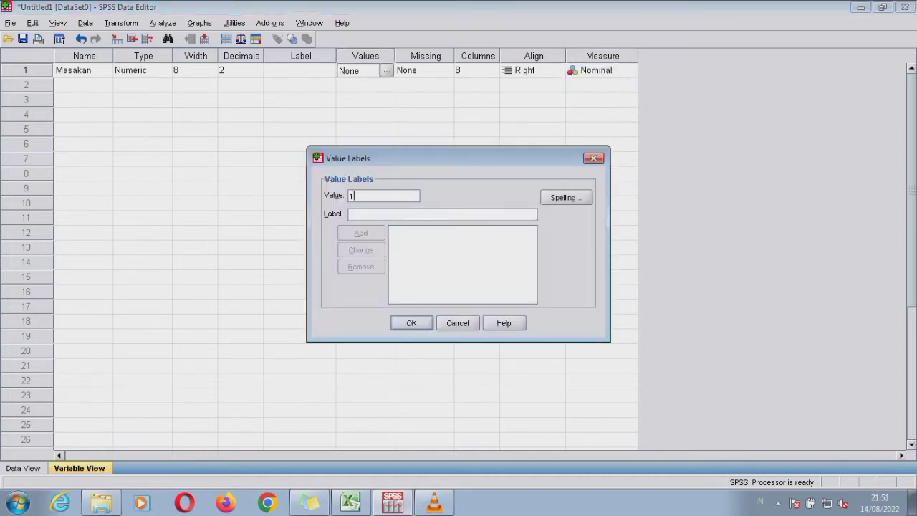
key(Tab)
click(350, 501)
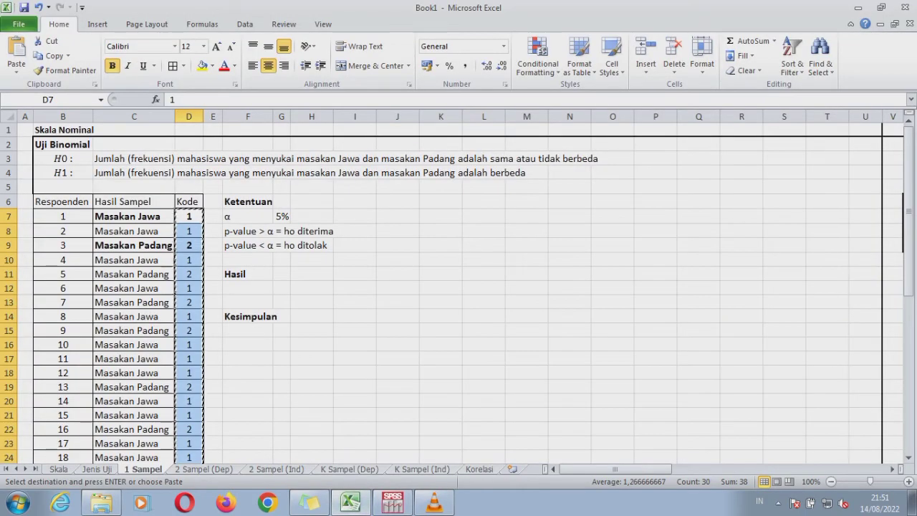
click(394, 501)
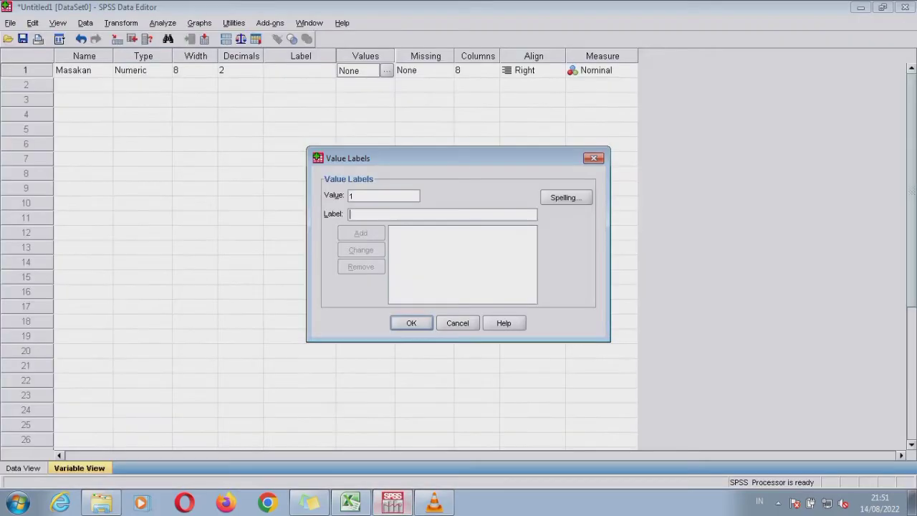
text(Masakan Jawa)
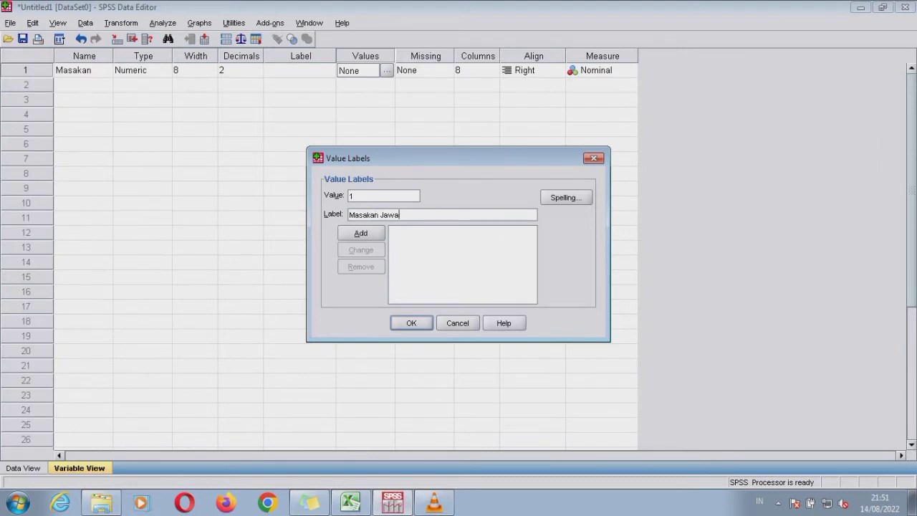
key(alt+a)
text(2)
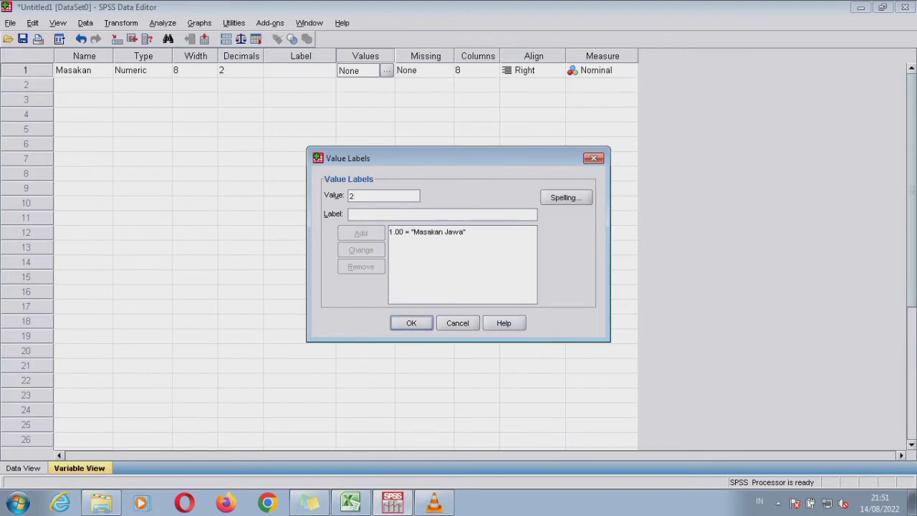
text(Masakan Padang)
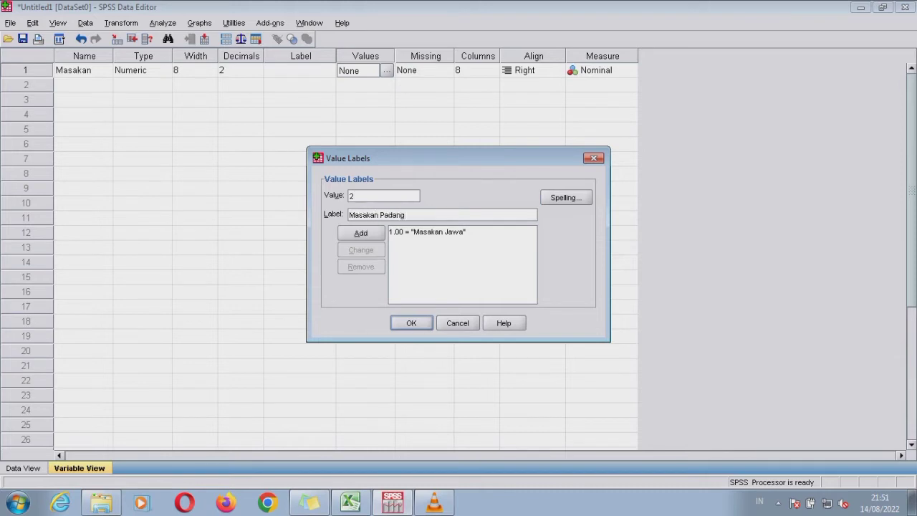
key(alt+a)
key(Return)
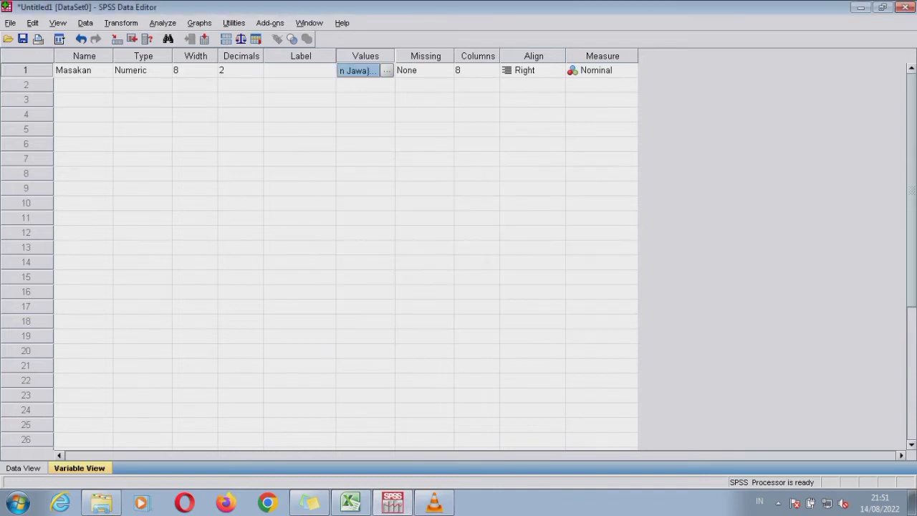
Run the nonparametric Binomial test on the Masakan variable with a test proportion of 0.50.
key(ctrl+t)
key(alt+a)
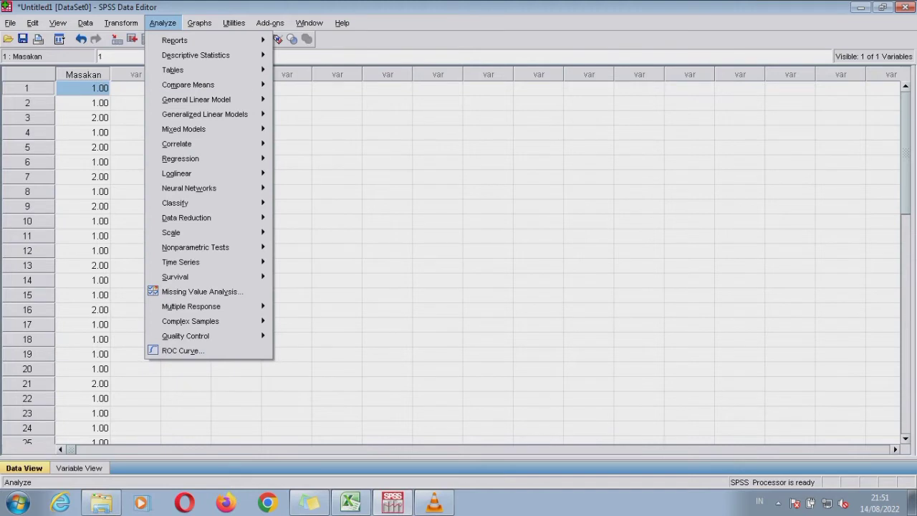
key(n)
key(n)
key(Right)
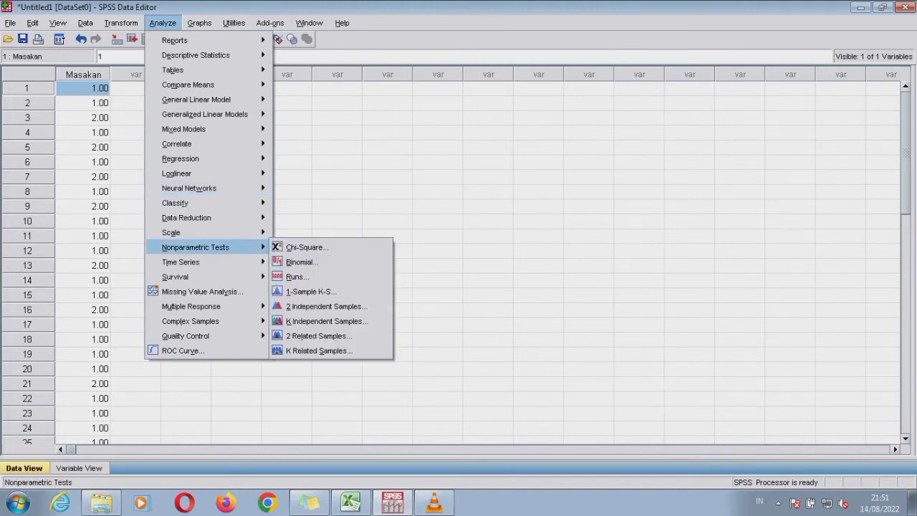
key(Down)
key(Down)
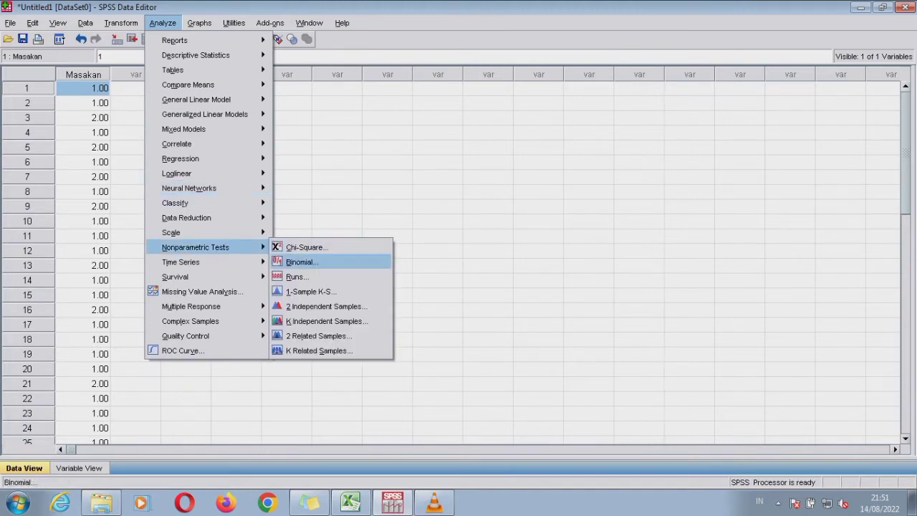
key(Return)
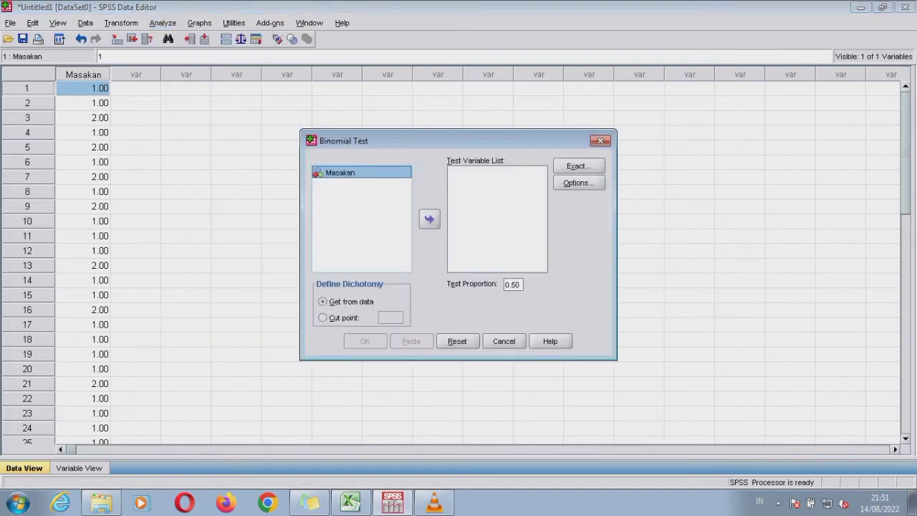
click(430, 219)
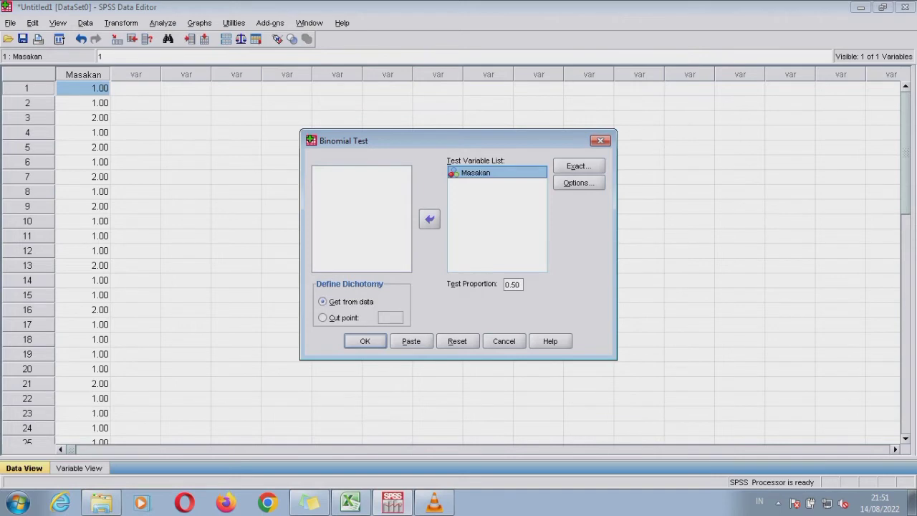
key(Return)
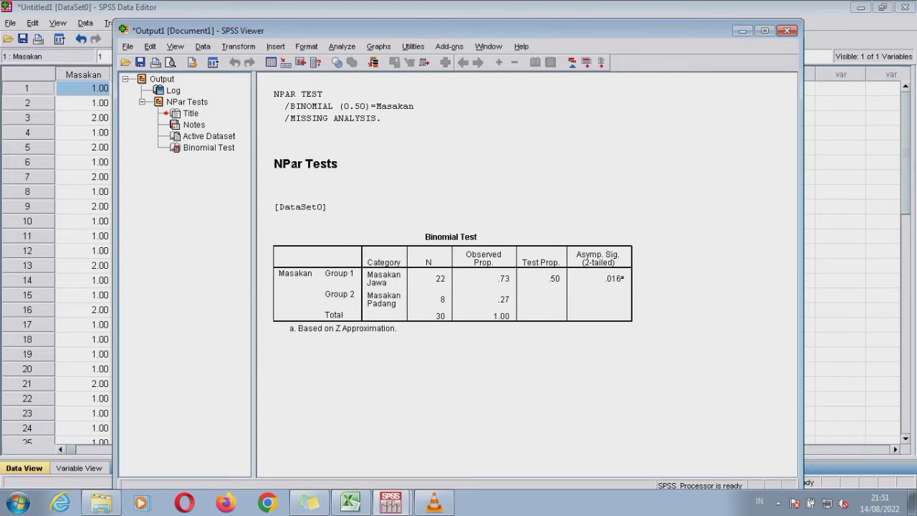
Copy the Binomial Test table from the SPSS output into Excel's 1 Sampel sheet as a PNG picture, placed beside the Ketentuan notes.
drag(459, 31, 485, 43)
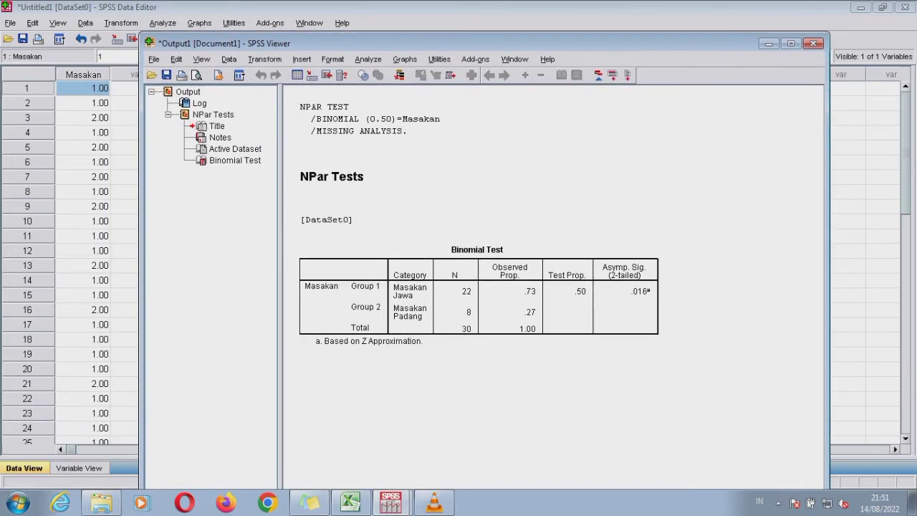
click(478, 296)
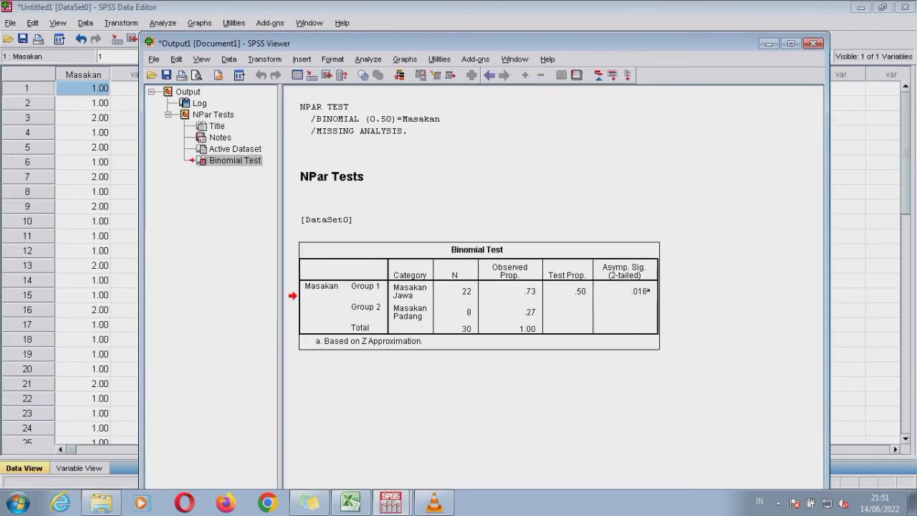
click(351, 504)
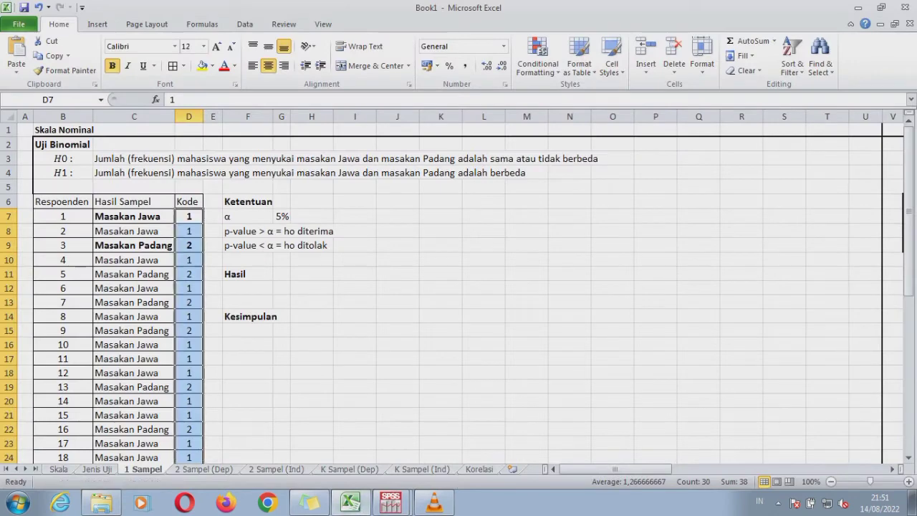
click(478, 230)
right_click(475, 230)
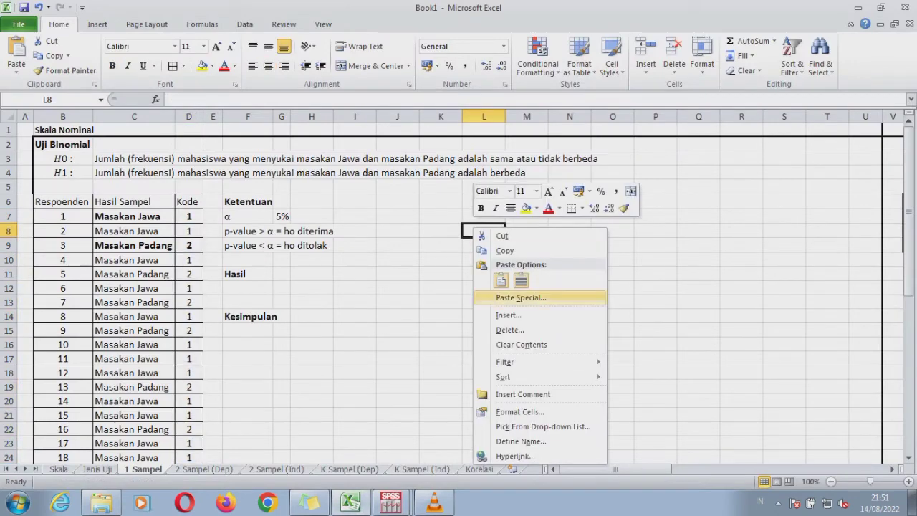
click(521, 297)
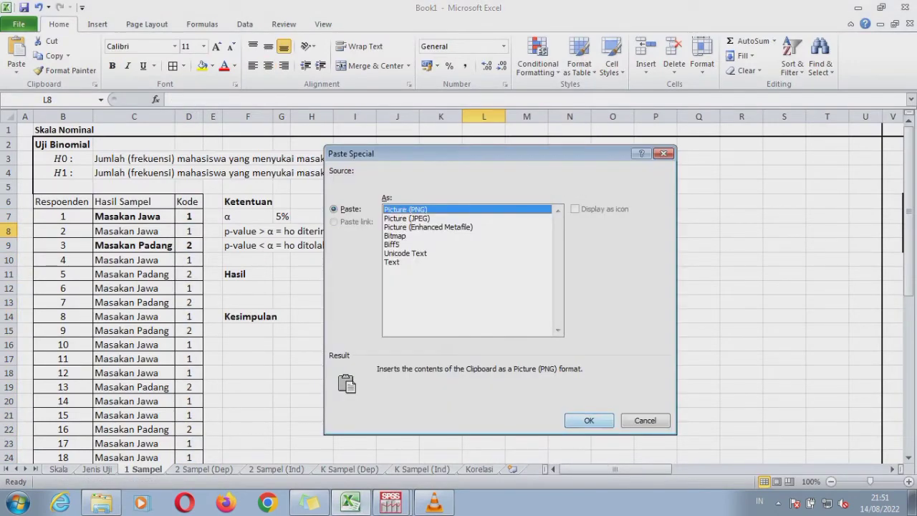
click(589, 421)
drag(642, 277, 632, 238)
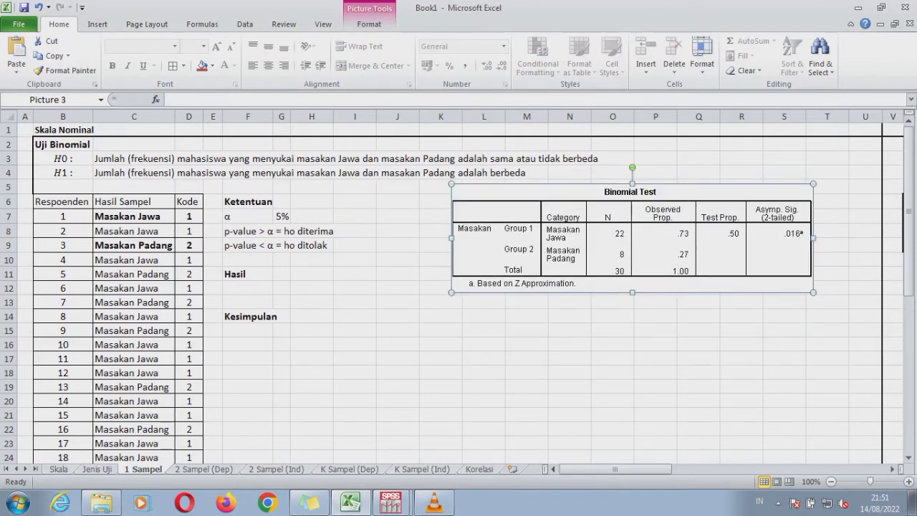
Enter "Asymp. Sig / P- Value = 0,016 <" in F12 under the Hasil heading.
click(247, 287)
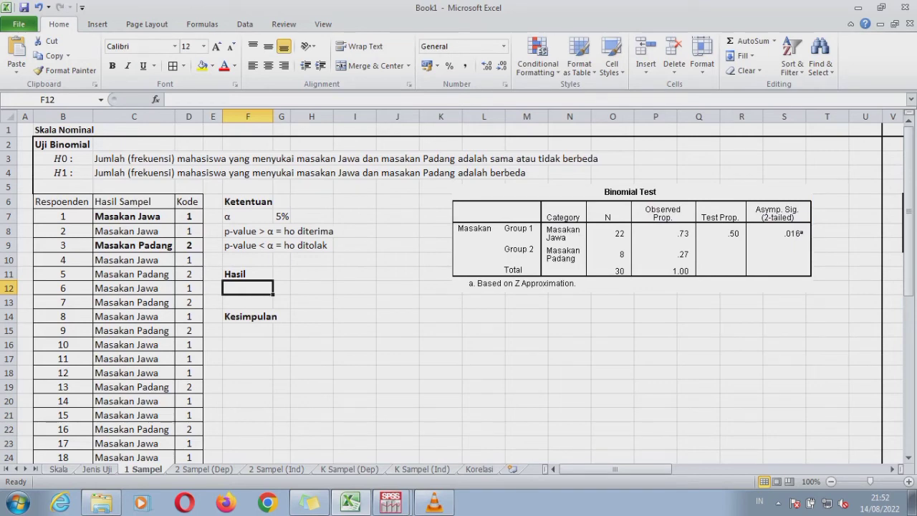
text(Asymp)
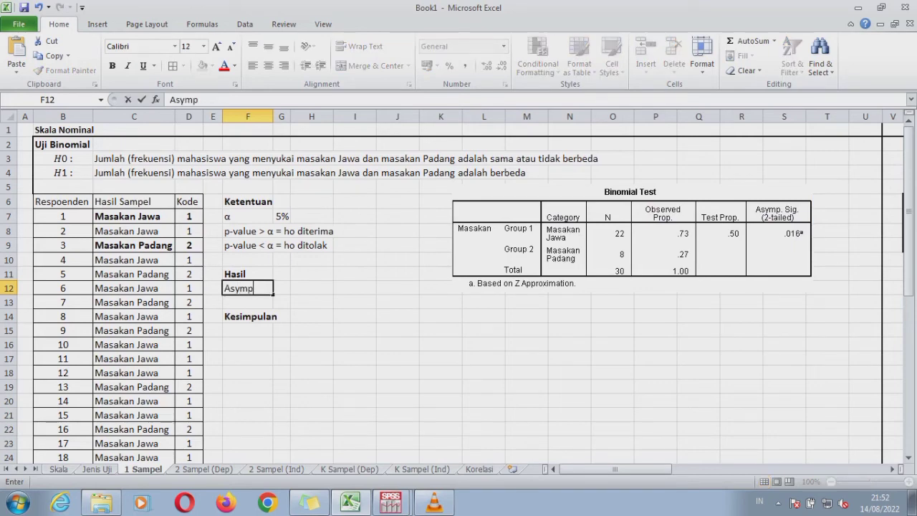
text(. Sig ()
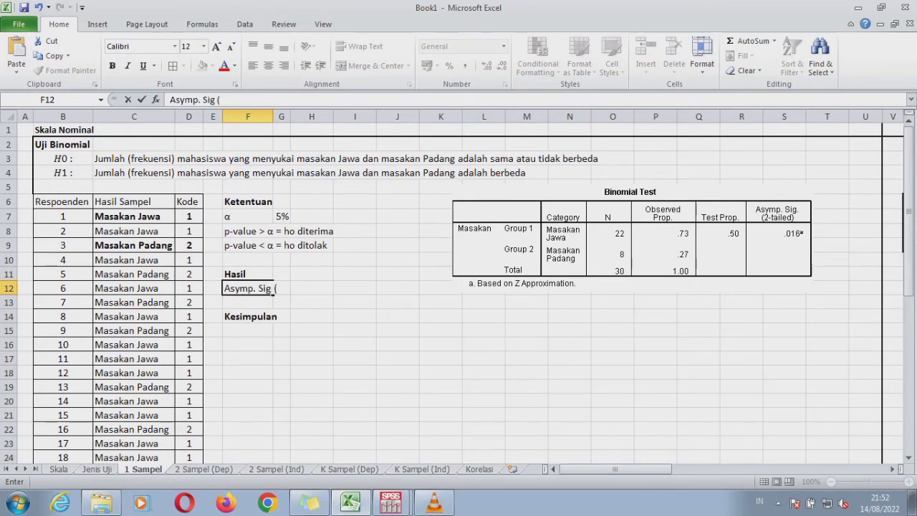
key(BackSpace)
text(/ Pa)
key(BackSpace)
text(- Valie)
key(BackSpace)
text(ue)
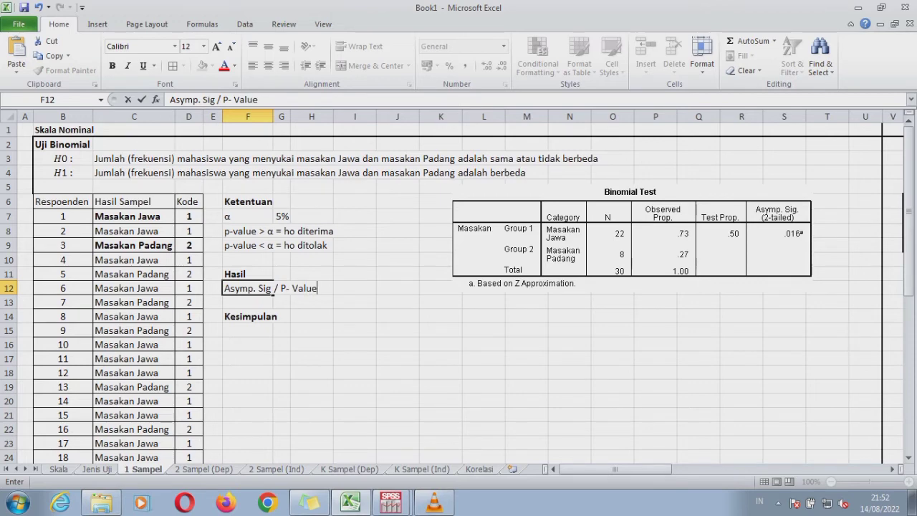
text( = 0,017)
key(BackSpace)
text(6<)
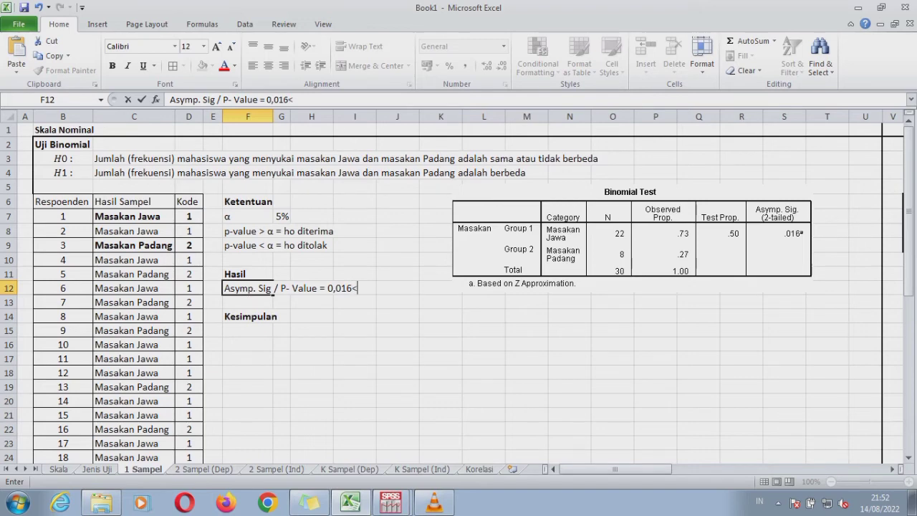
key(BackSpace)
text(<)
Complete the F12 text with "α = 0,05 maka H0 ditolak", copying α from F7, and move the Binomial Test picture clear of it.
click(247, 216)
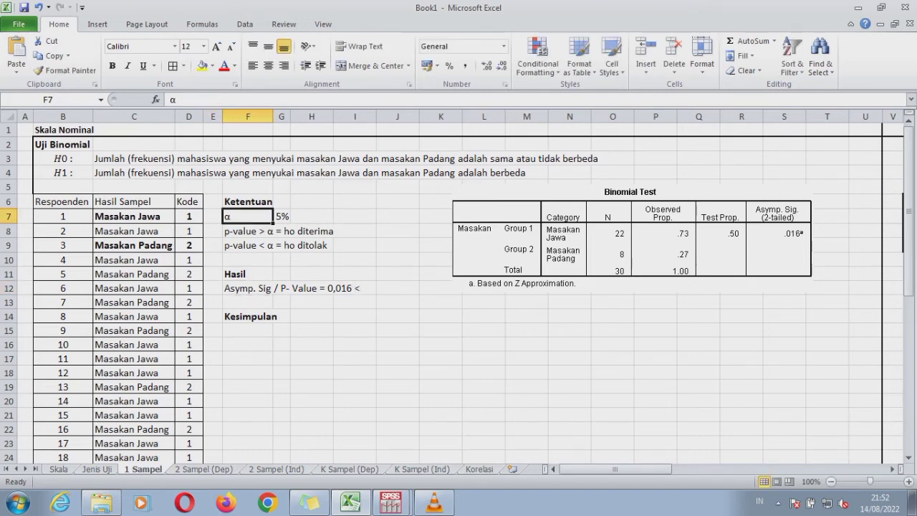
double_click(173, 99)
key(ctrl+c)
key(Escape)
click(247, 288)
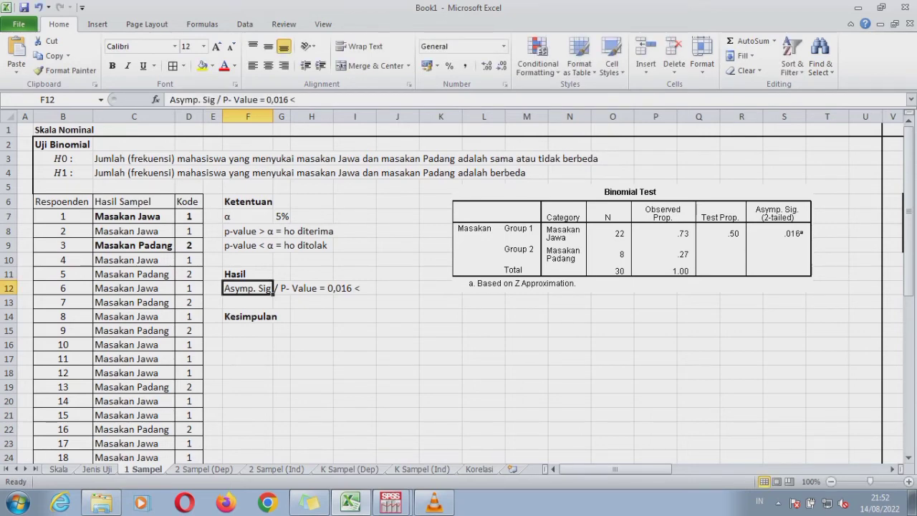
key(F2)
key(ctrl+v)
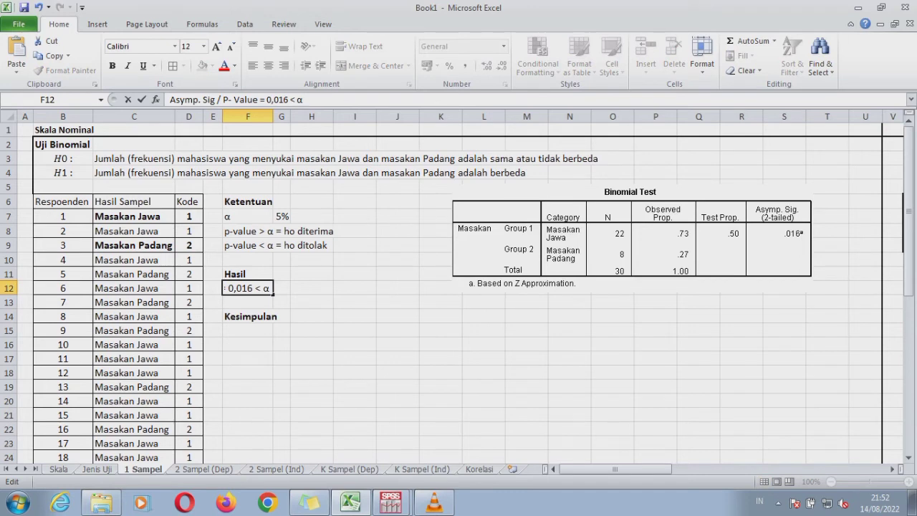
text(= 0,05 maka)
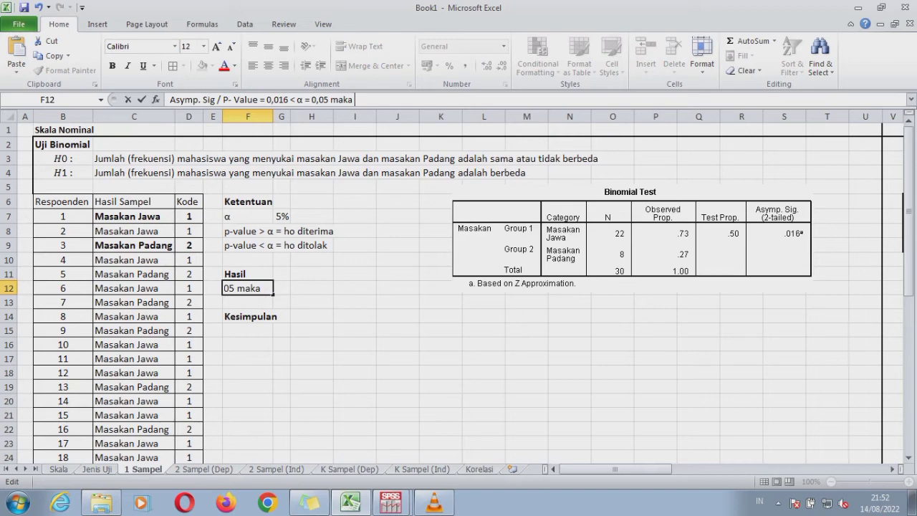
text( H0 ditilak)
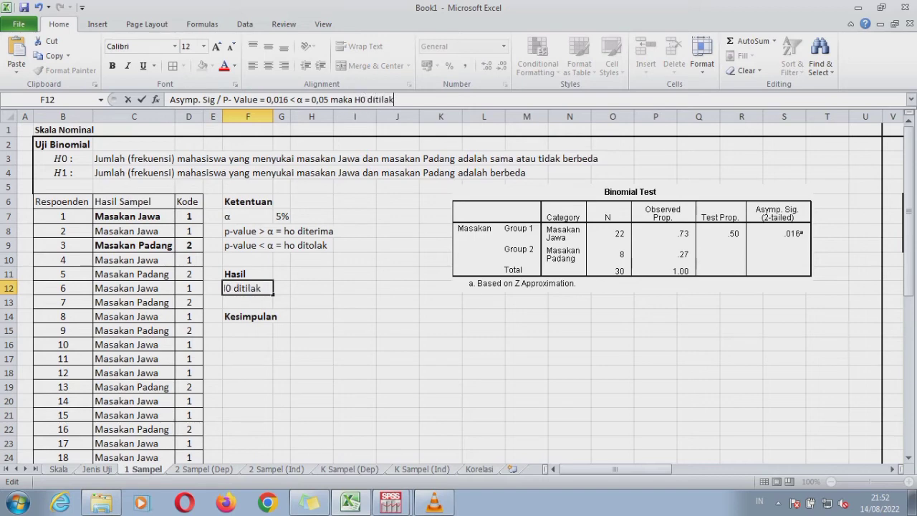
key(BackSpace)
key(BackSpace)
key(BackSpace)
key(BackSpace)
text(olak)
key(Return)
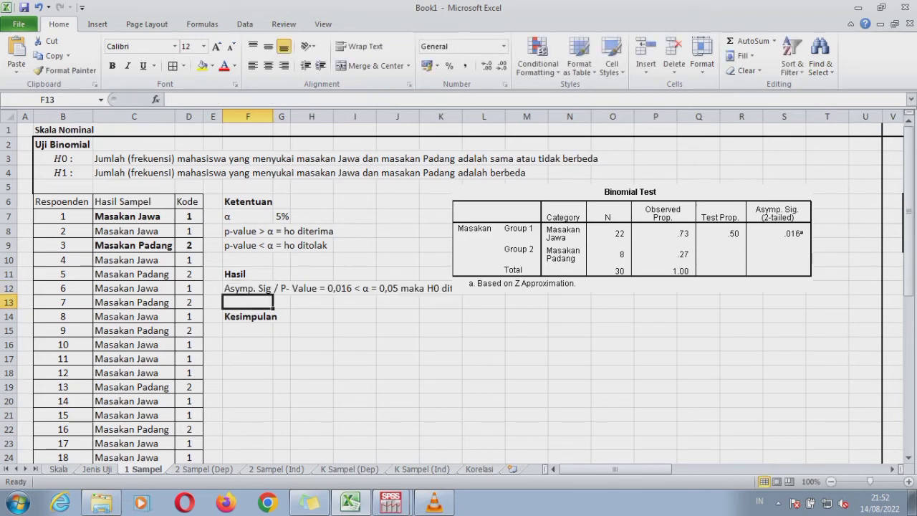
drag(630, 236, 671, 237)
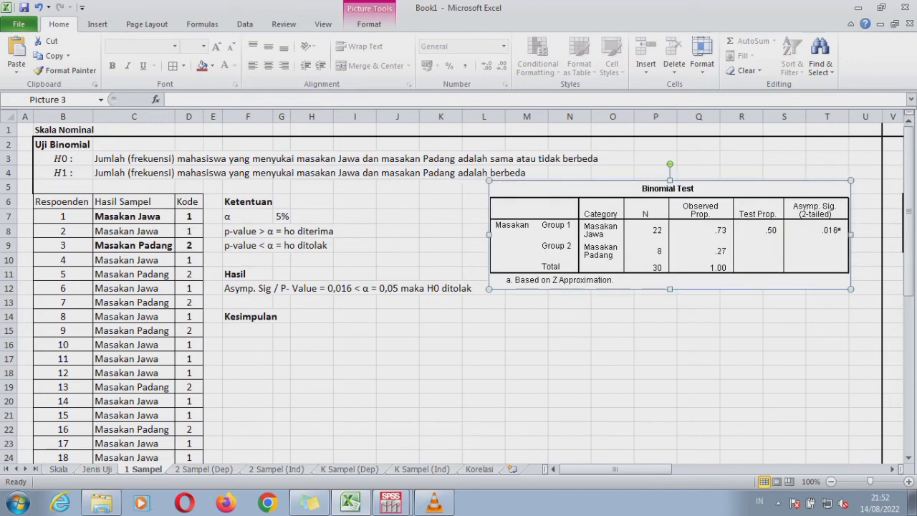
Copy the H1 statement text from C4 into F15 under the Kesimpulan heading.
click(63, 158)
drag(63, 158, 609, 159)
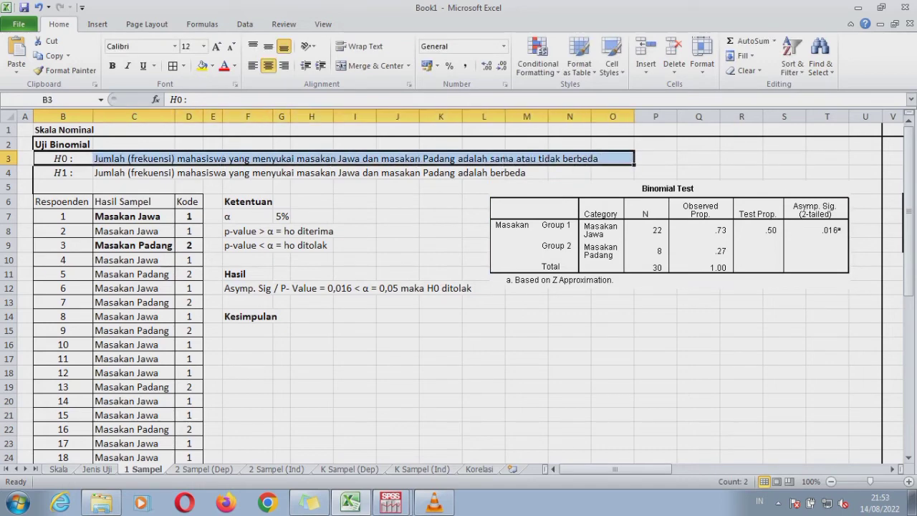
click(63, 173)
click(134, 187)
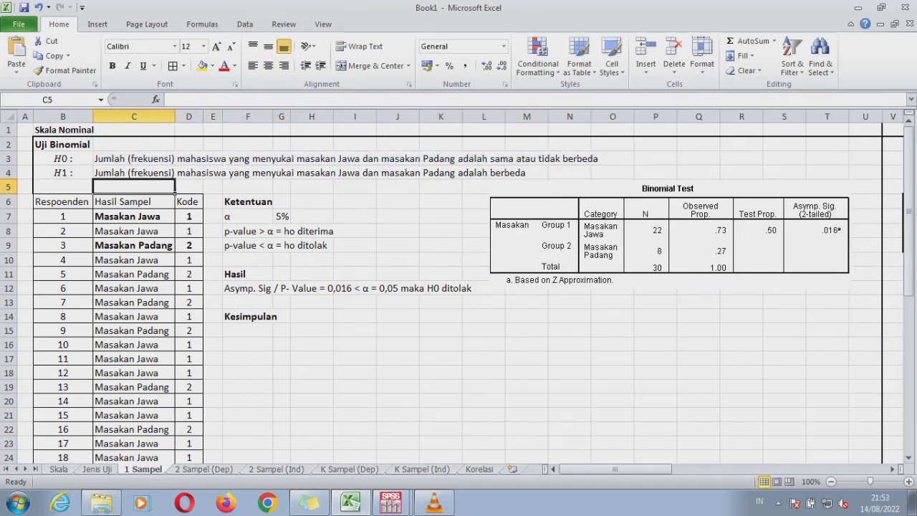
click(134, 173)
drag(170, 100, 574, 100)
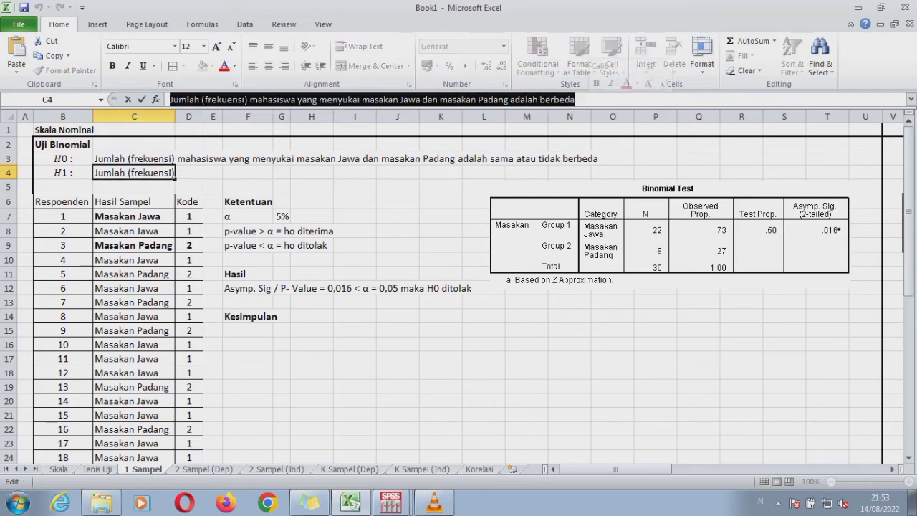
key(ctrl+c)
click(248, 330)
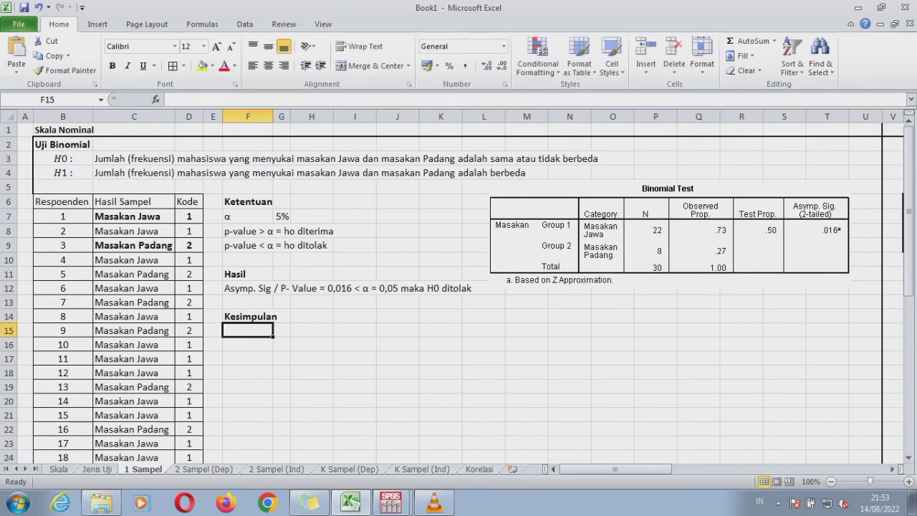
key(ctrl+v)
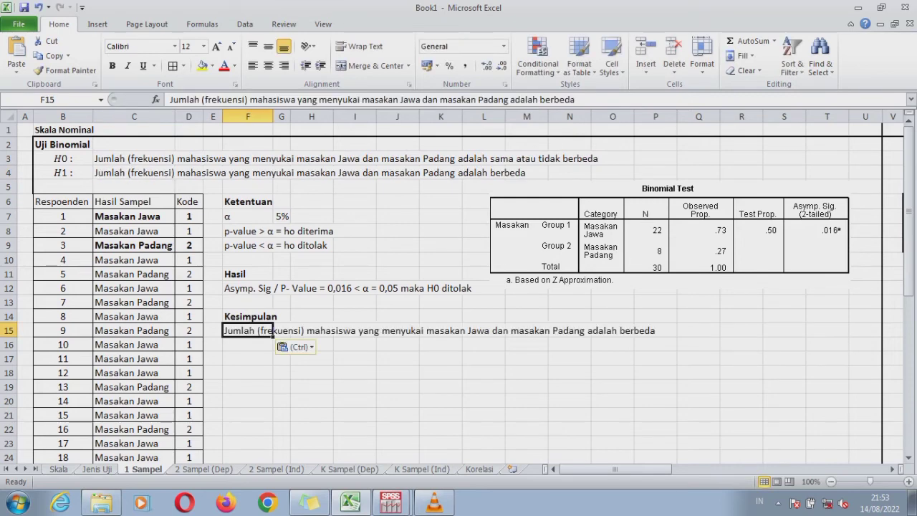
Add the heading "Saran" in F17 and the text "Rumah Makan menyediakan Masakan Jawa" in F18.
click(670, 235)
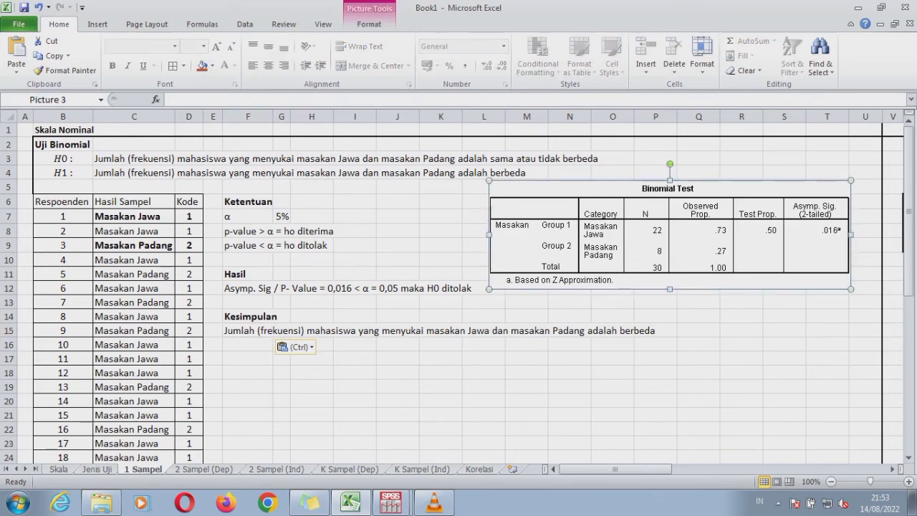
click(247, 358)
text(Saran)
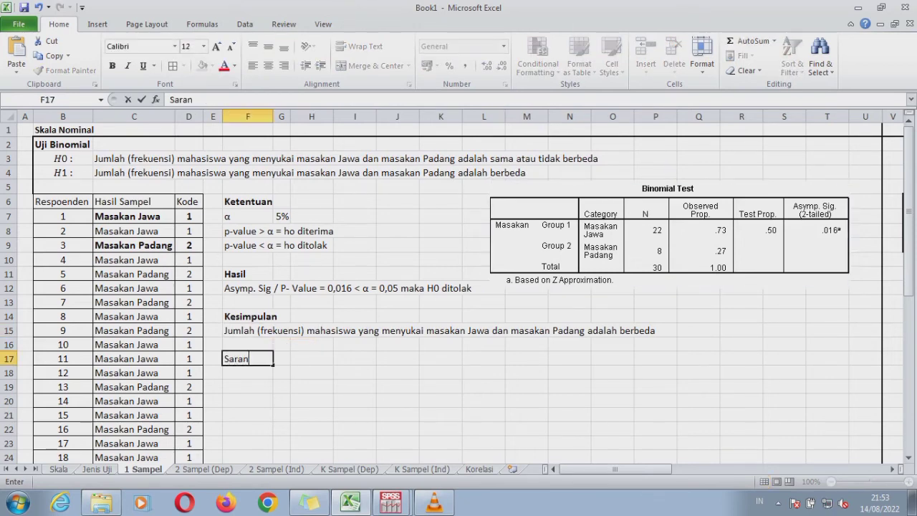
key(Return)
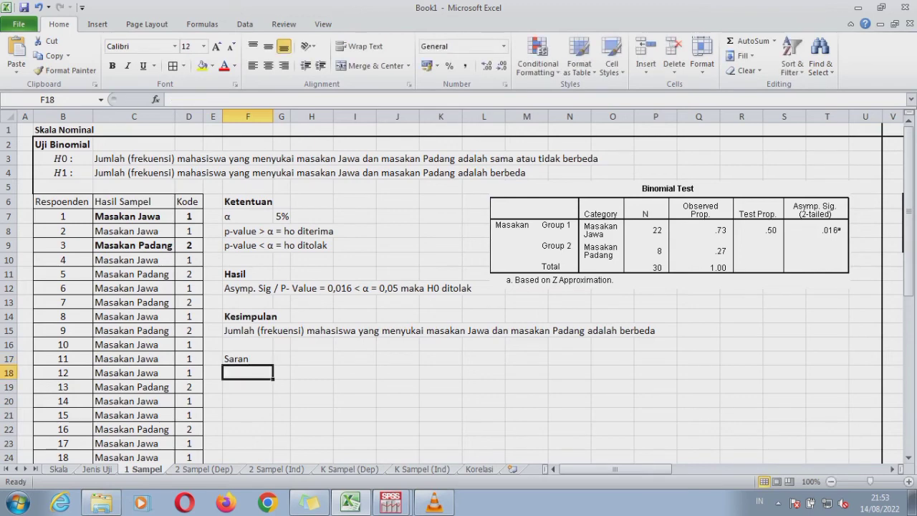
text(rumpil)
key(BackSpace)
key(BackSpace)
key(BackSpace)
key(BackSpace)
key(BackSpace)
key(BackSpace)
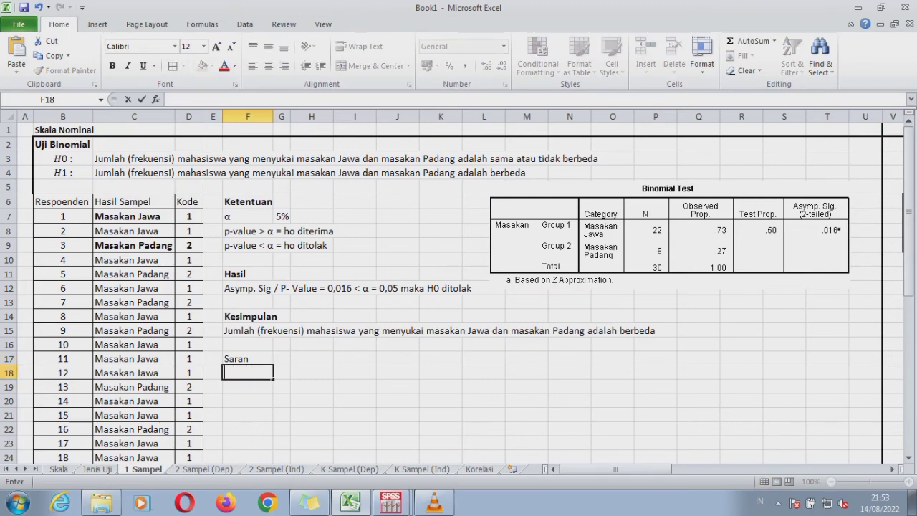
text(Rumah Makan)
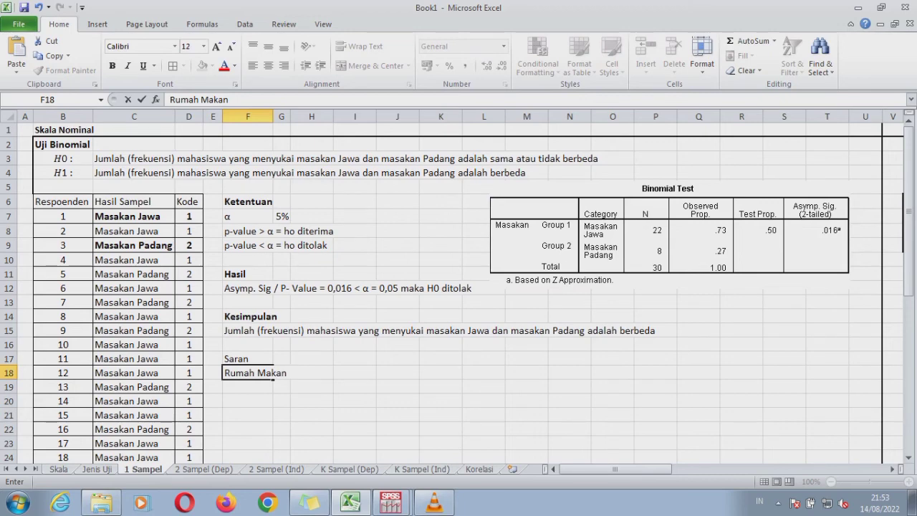
text(menyediakan )
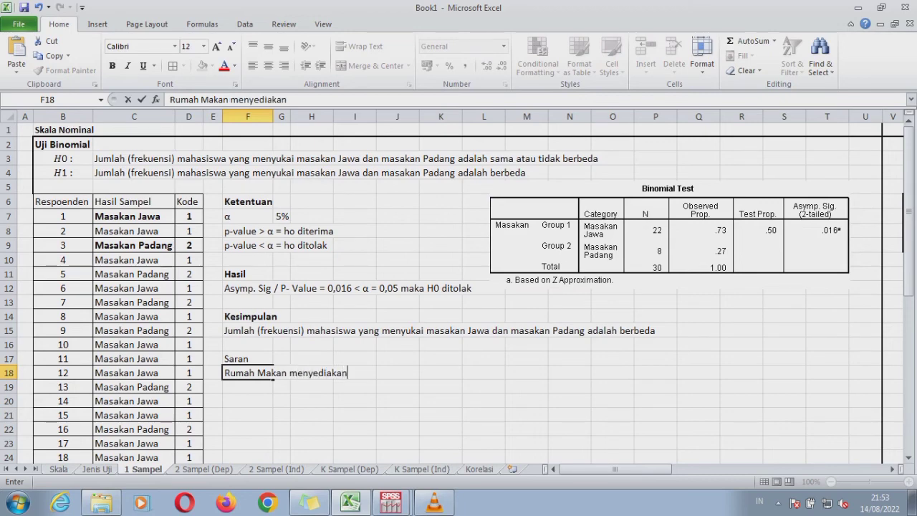
text(Masaka)
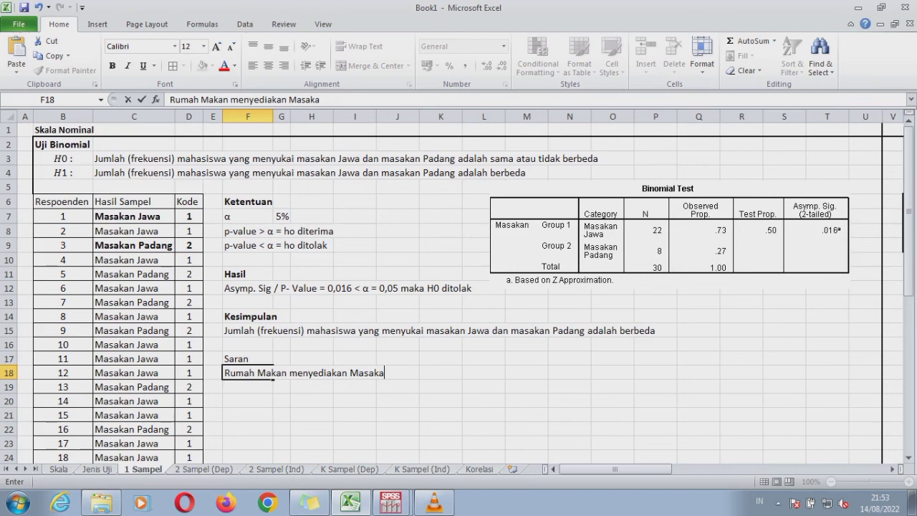
text(n Jawa)
key(Return)
Make only the words "Masakan Jawa" bold in the F18 recommendation.
click(261, 372)
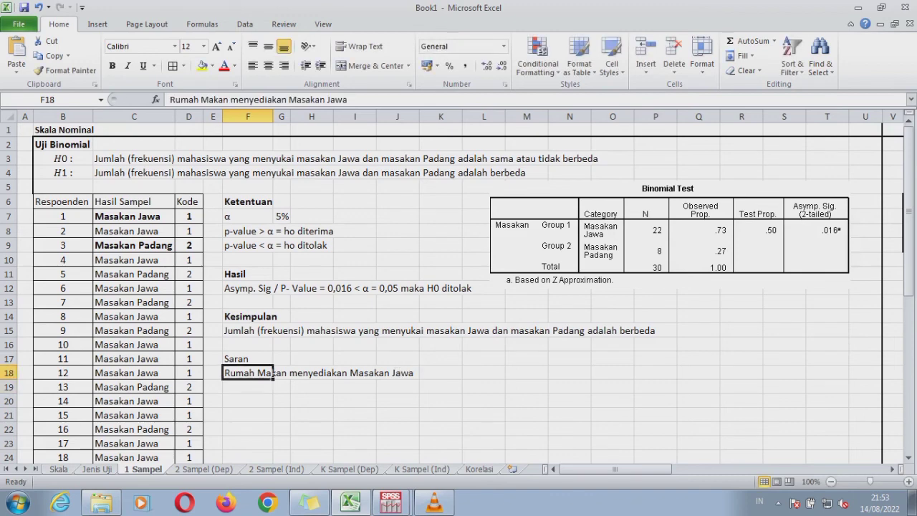
drag(347, 100, 289, 99)
key(ctrl+b)
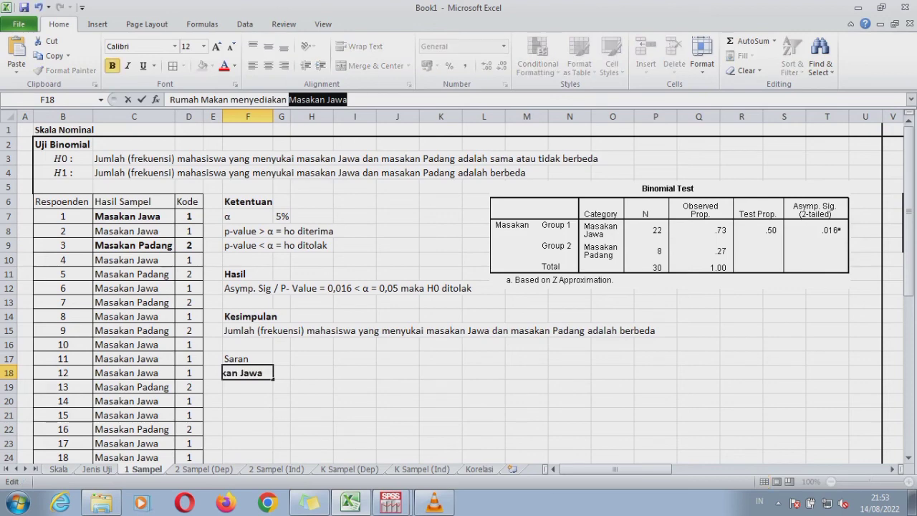
key(Return)
key(Up)
Append "(22 orang atau 73%)" to the end of the recommendation in F18.
click(348, 100)
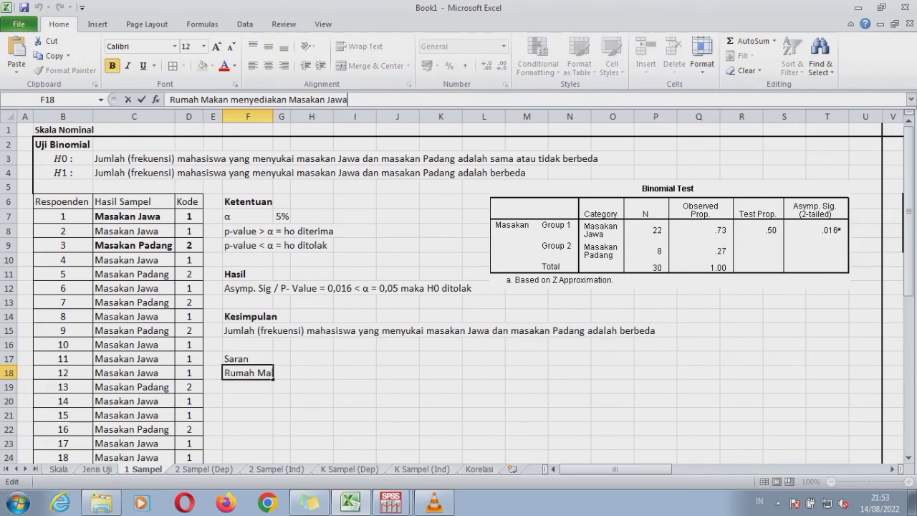
text((22 o)
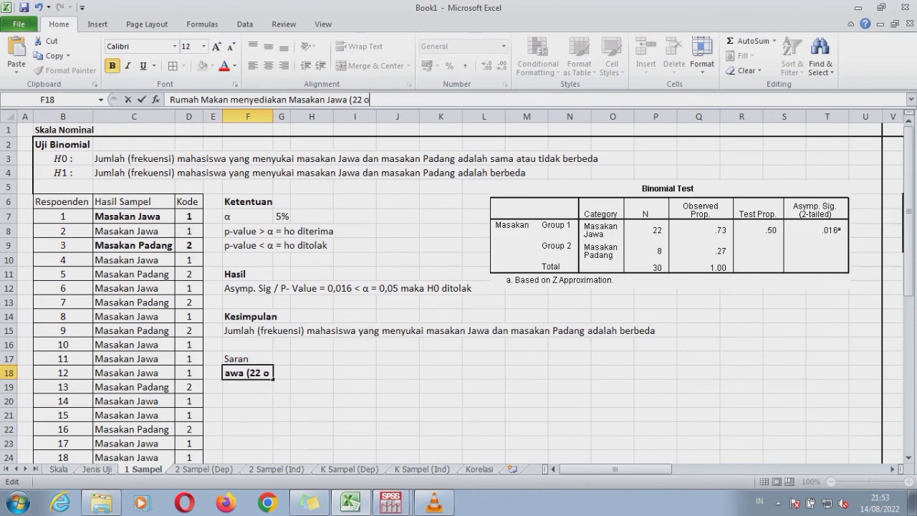
text(rang atau)
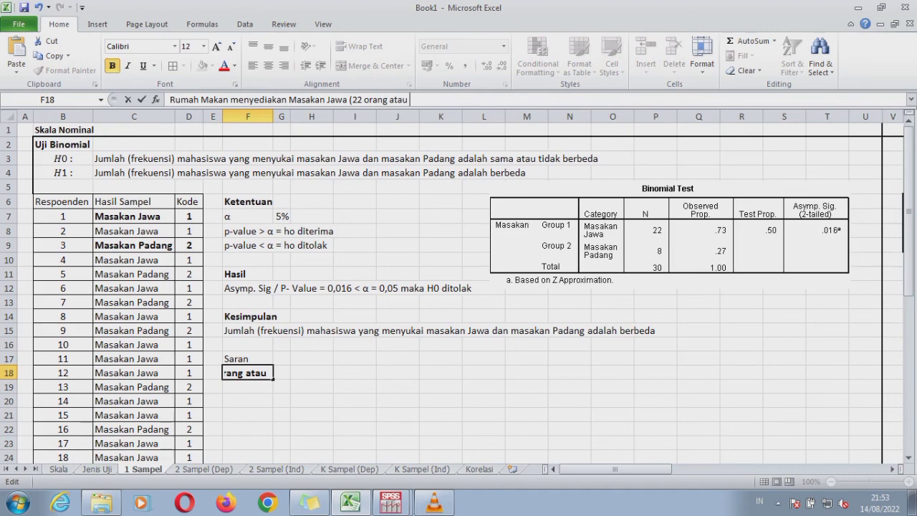
text( 73%))
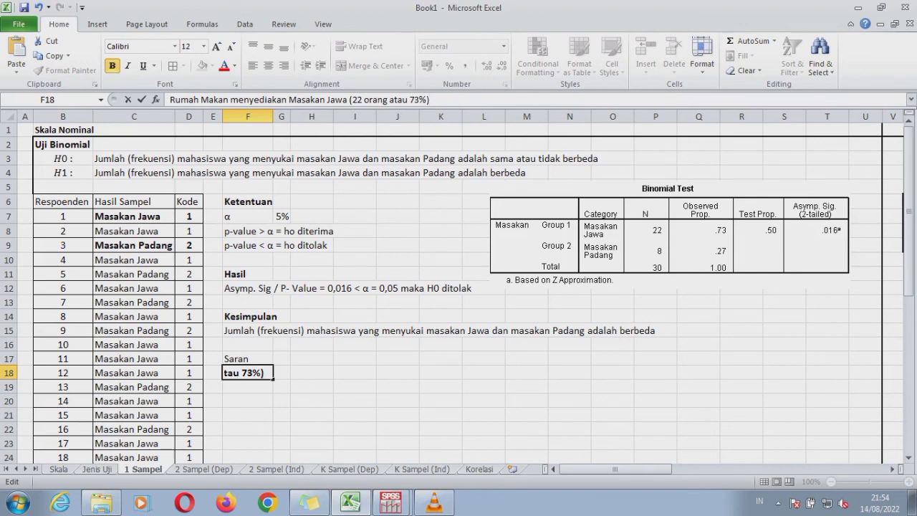
key(Return)
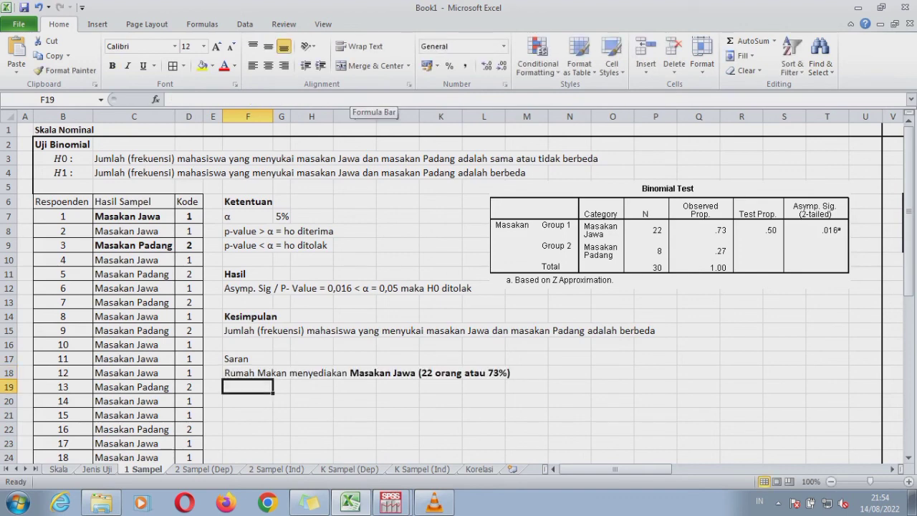
click(434, 502)
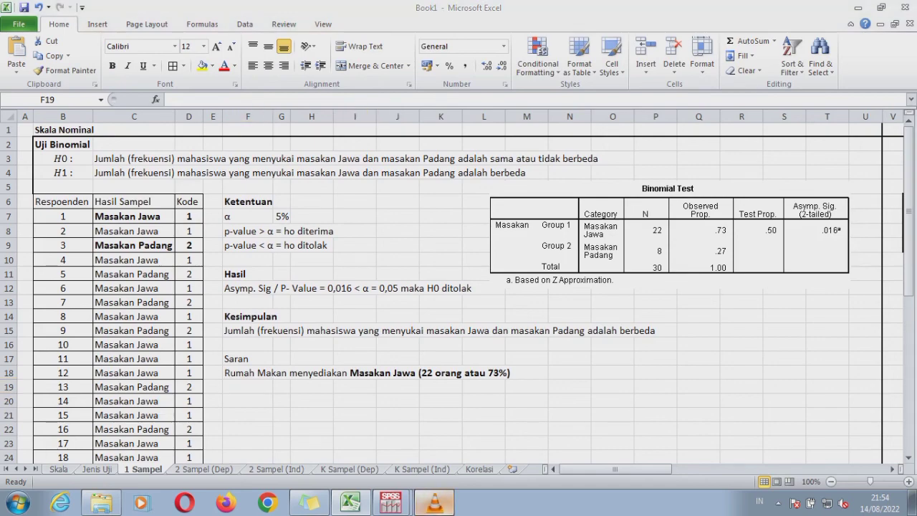